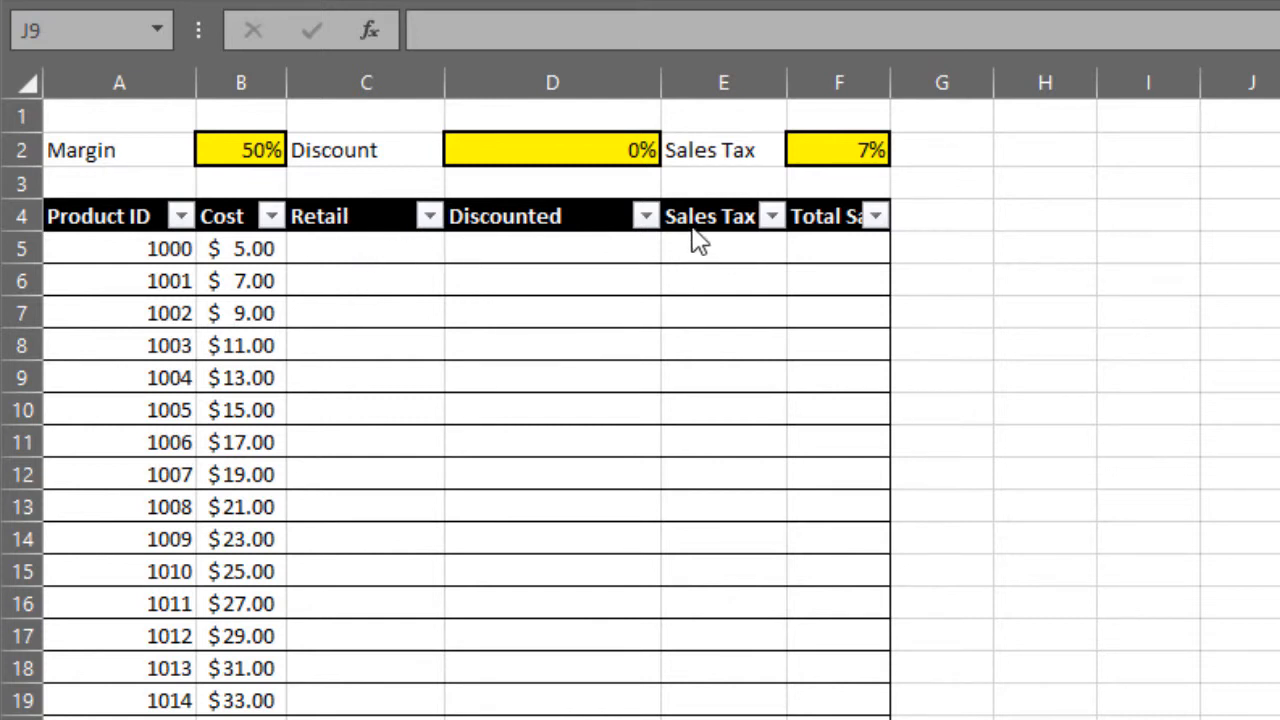
- Widen column F to fit the full Total Sale header
left_click(891, 89)
double_click(891, 89)
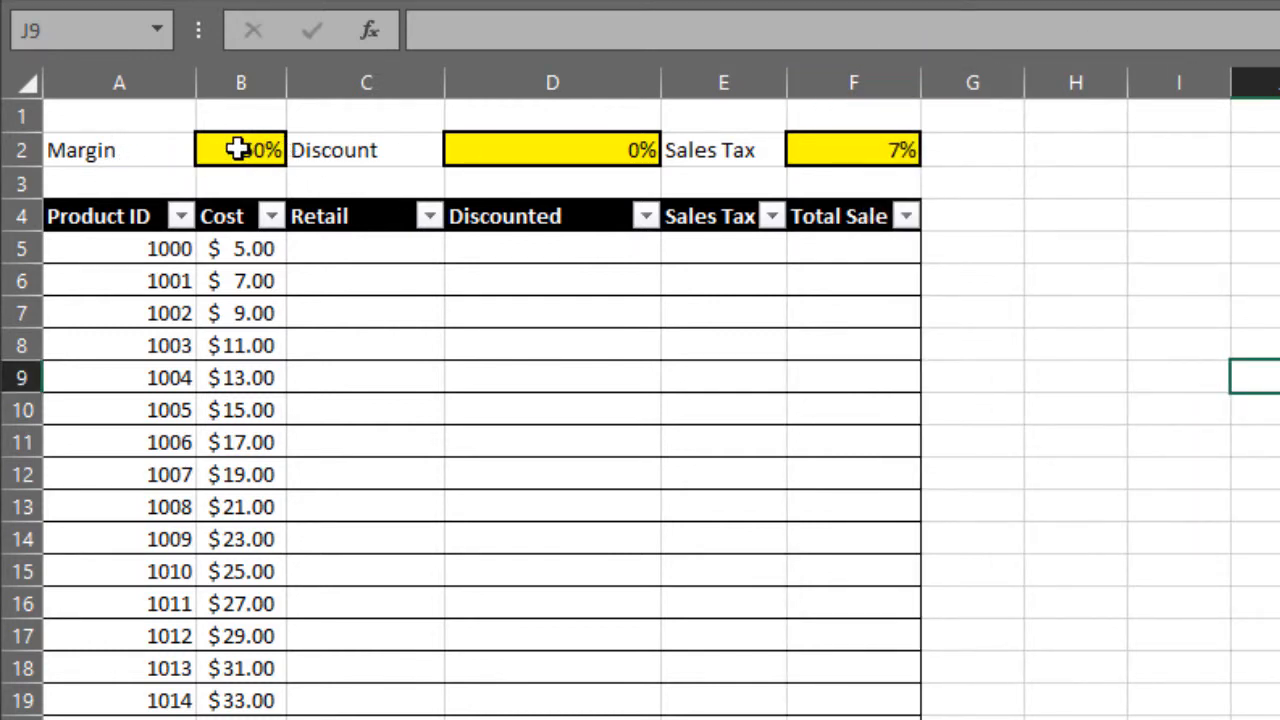
left_click(352, 250)
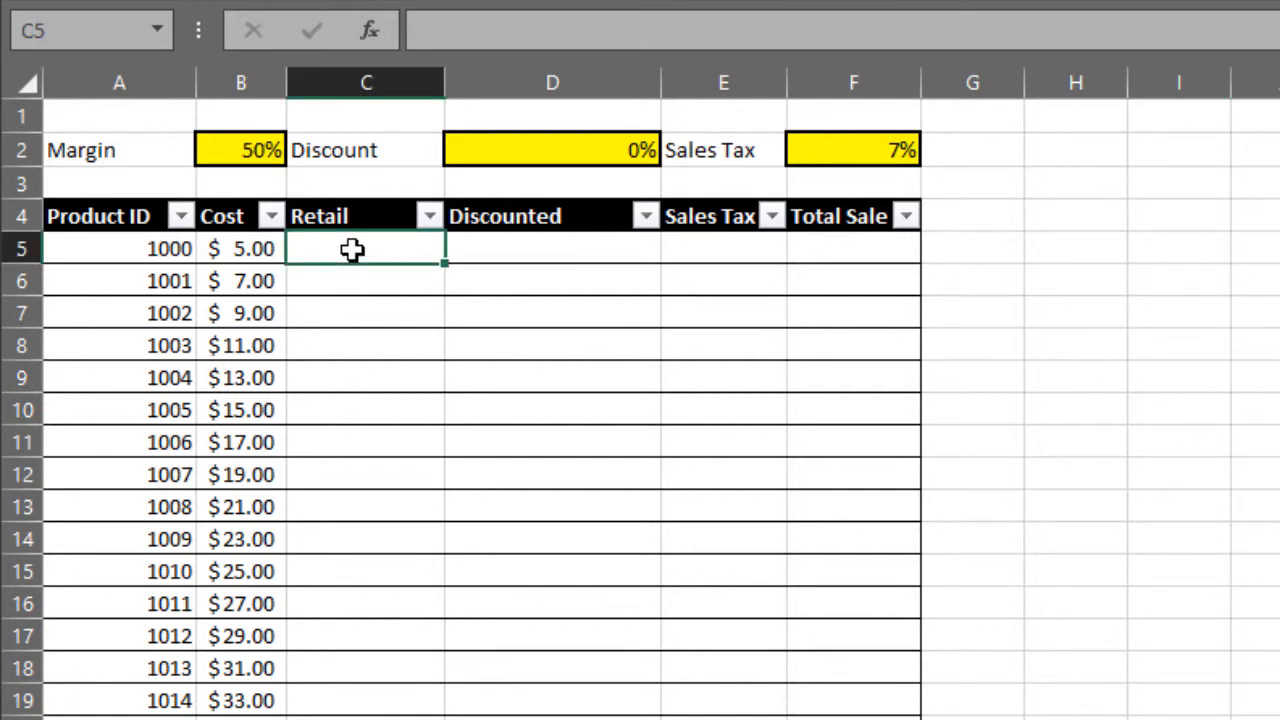
type("=SUM")
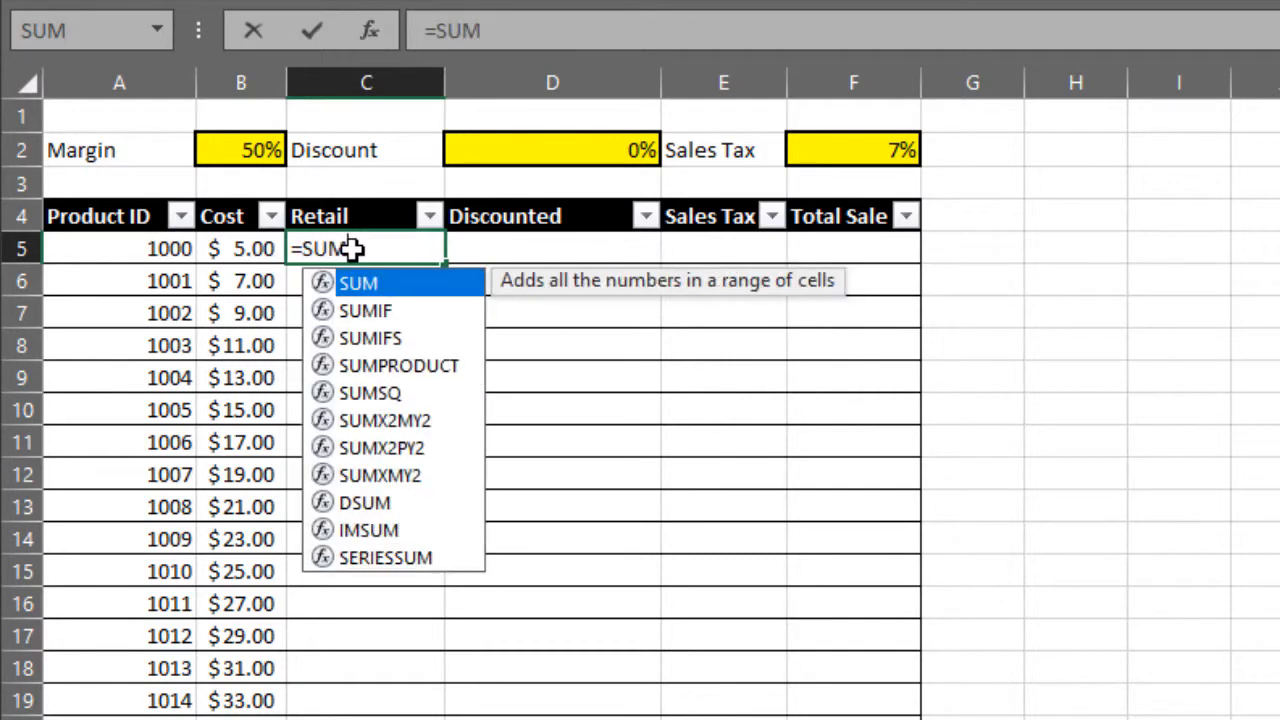
type("(")
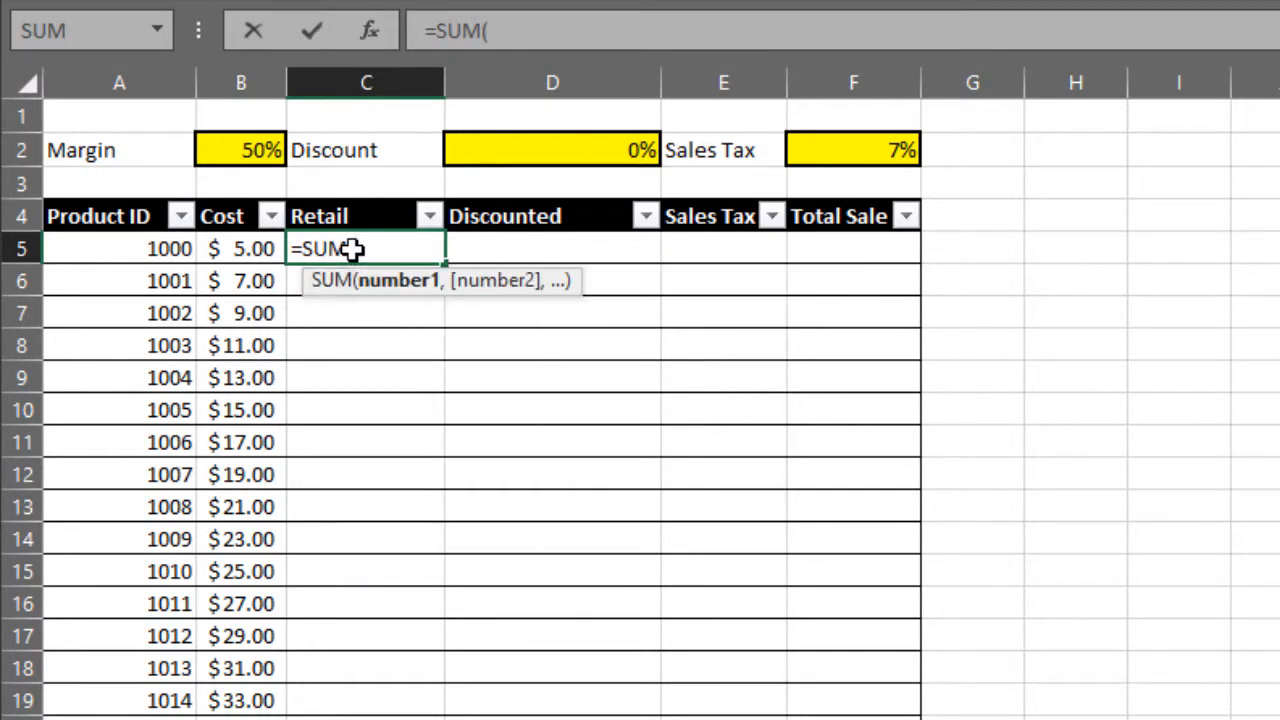
left_click(247, 248)
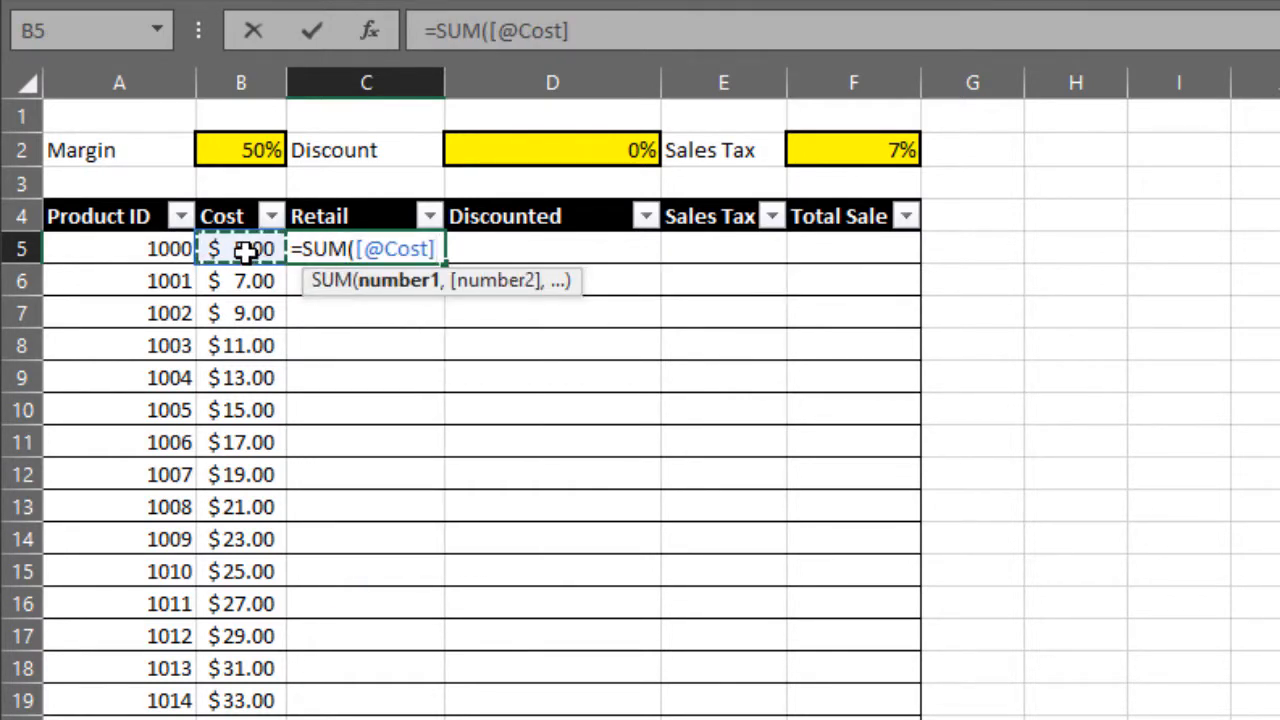
type("+")
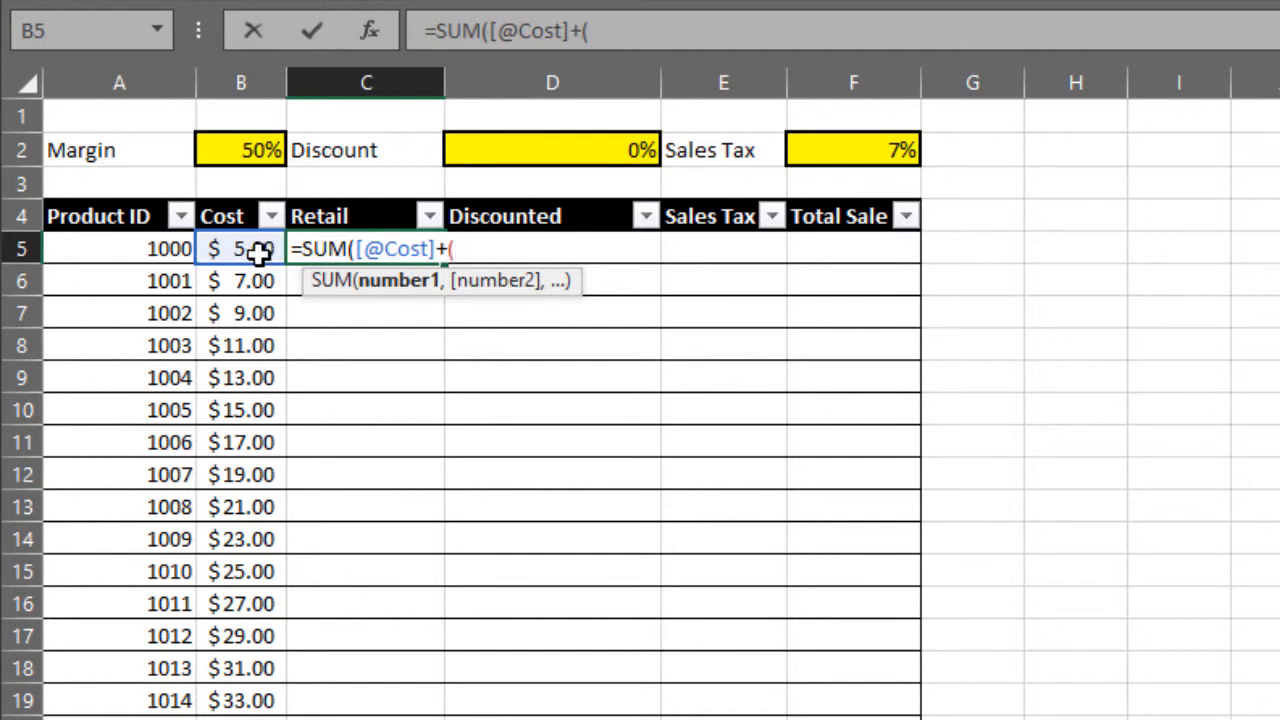
type("(")
left_click(258, 252)
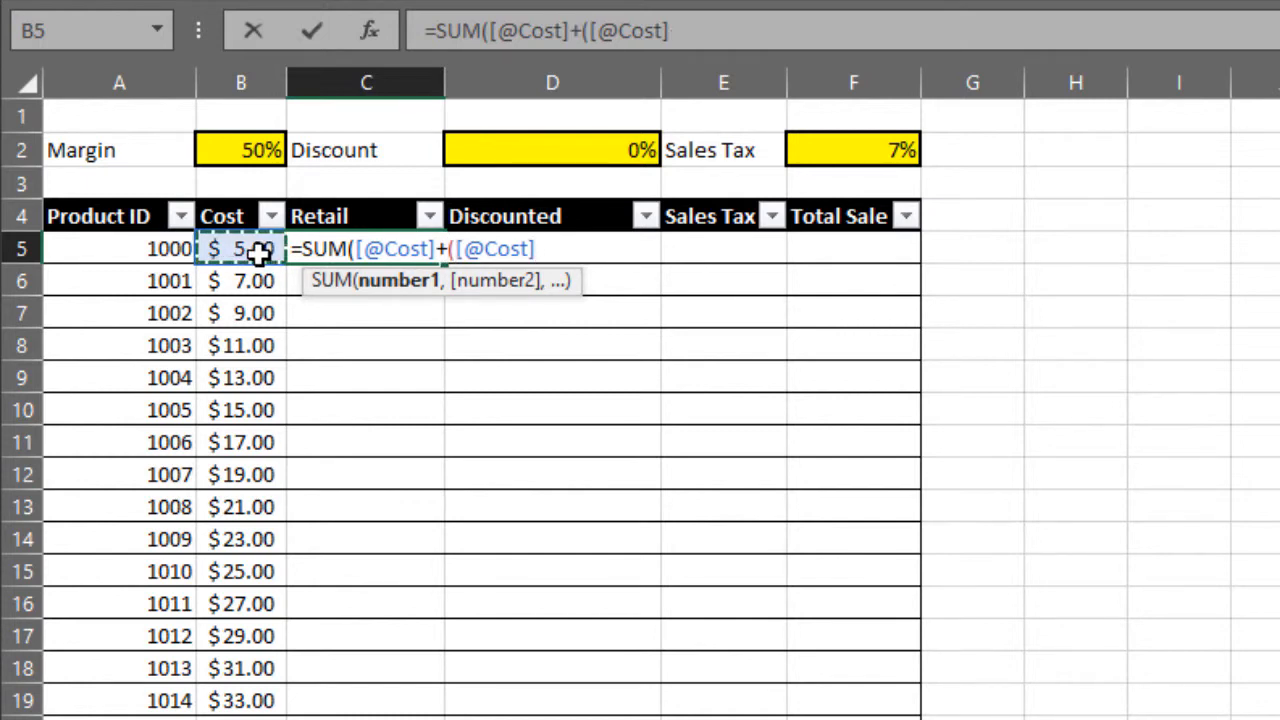
type("*")
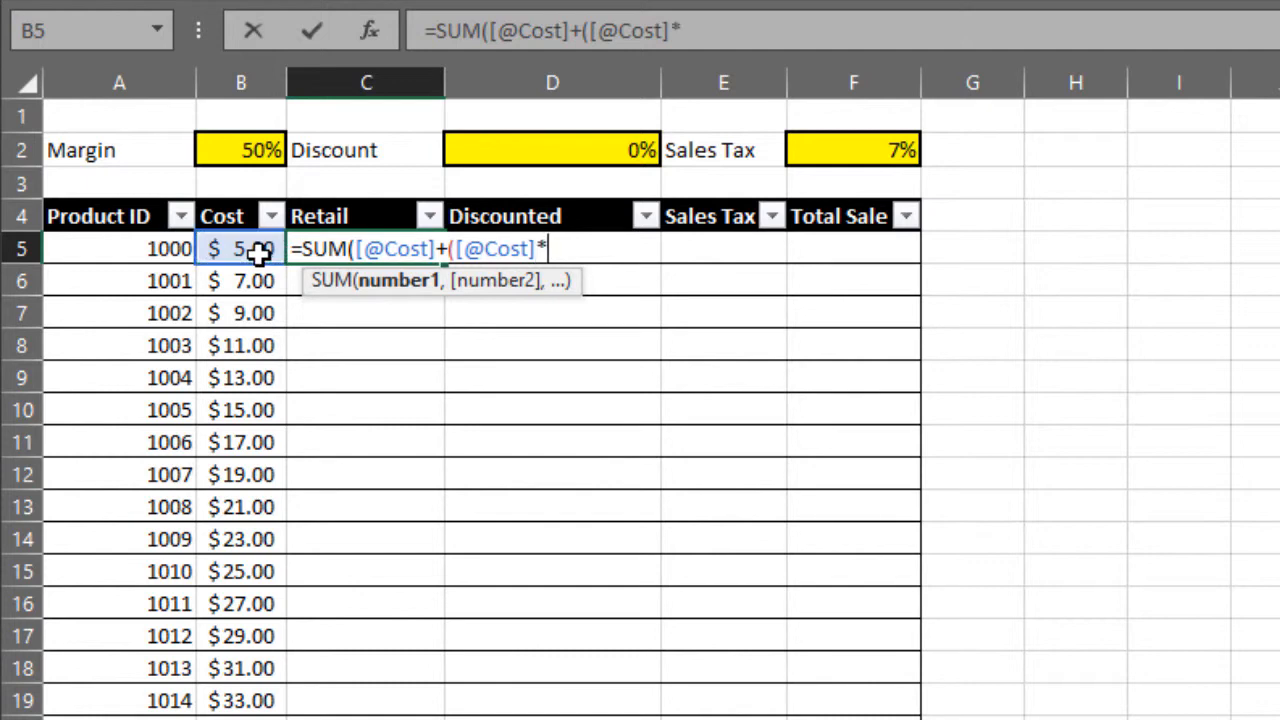
left_click(248, 151)
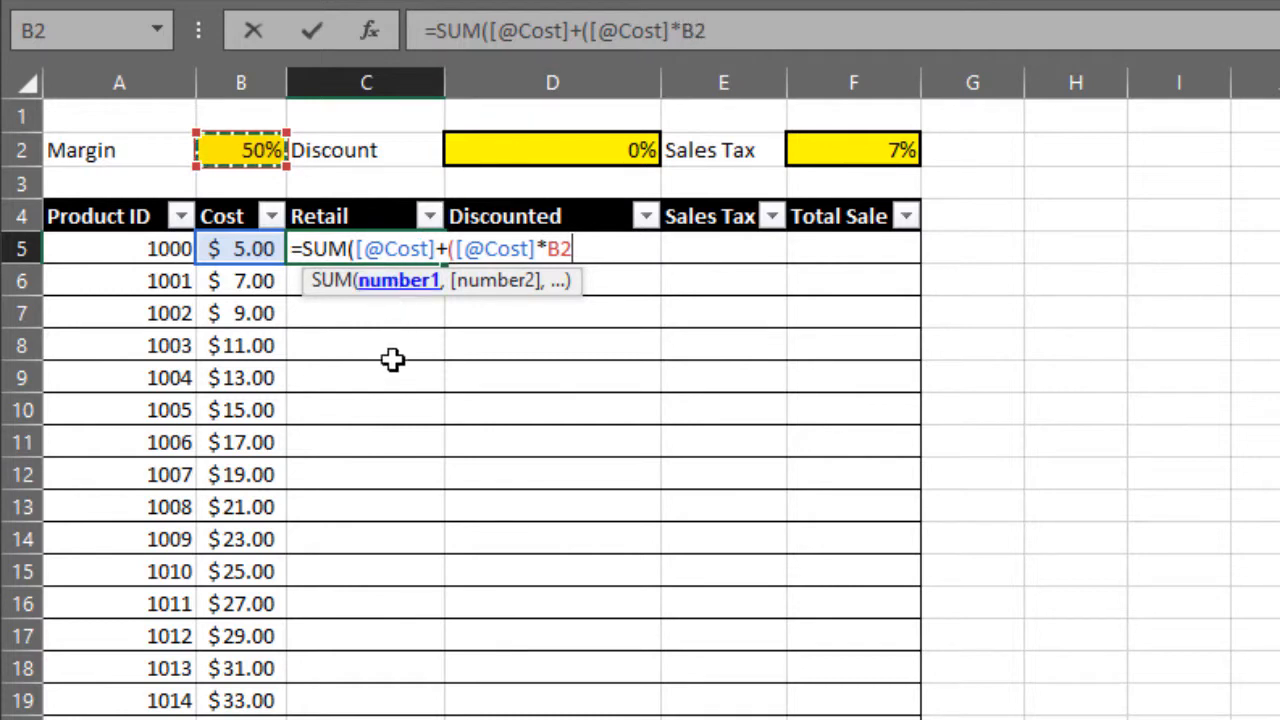
left_click(730, 38)
type("))")
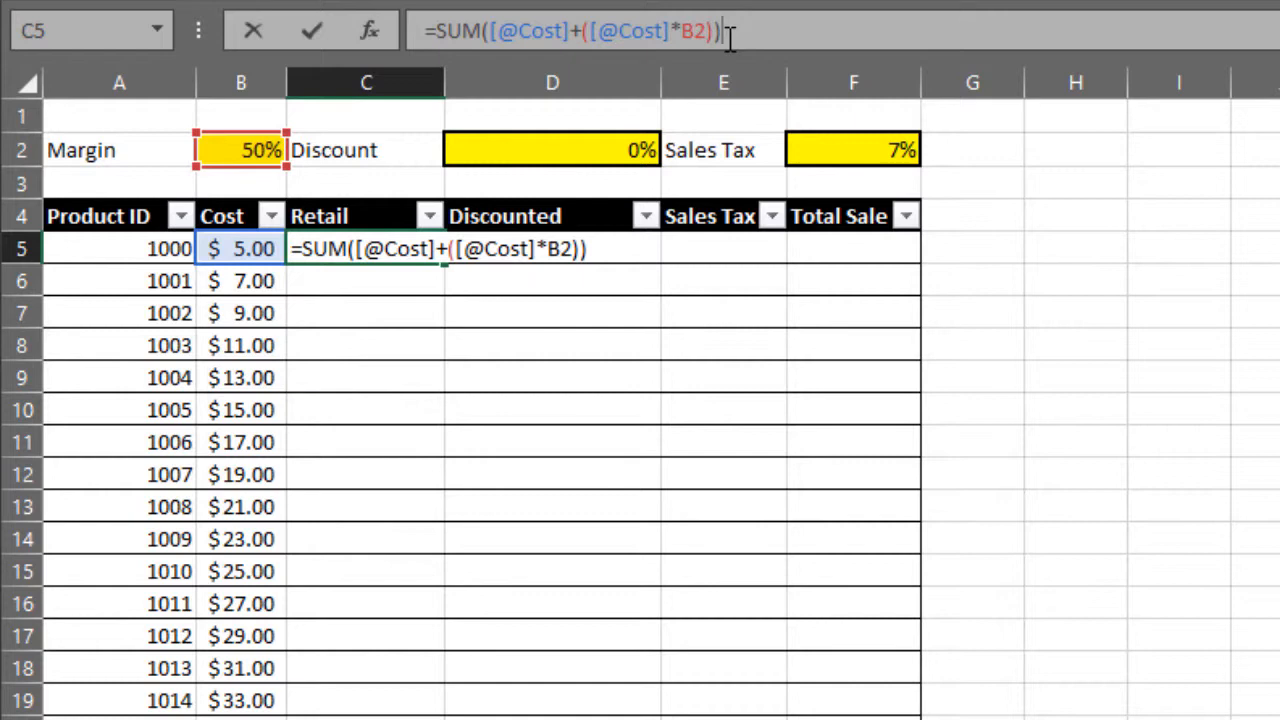
key("Return")
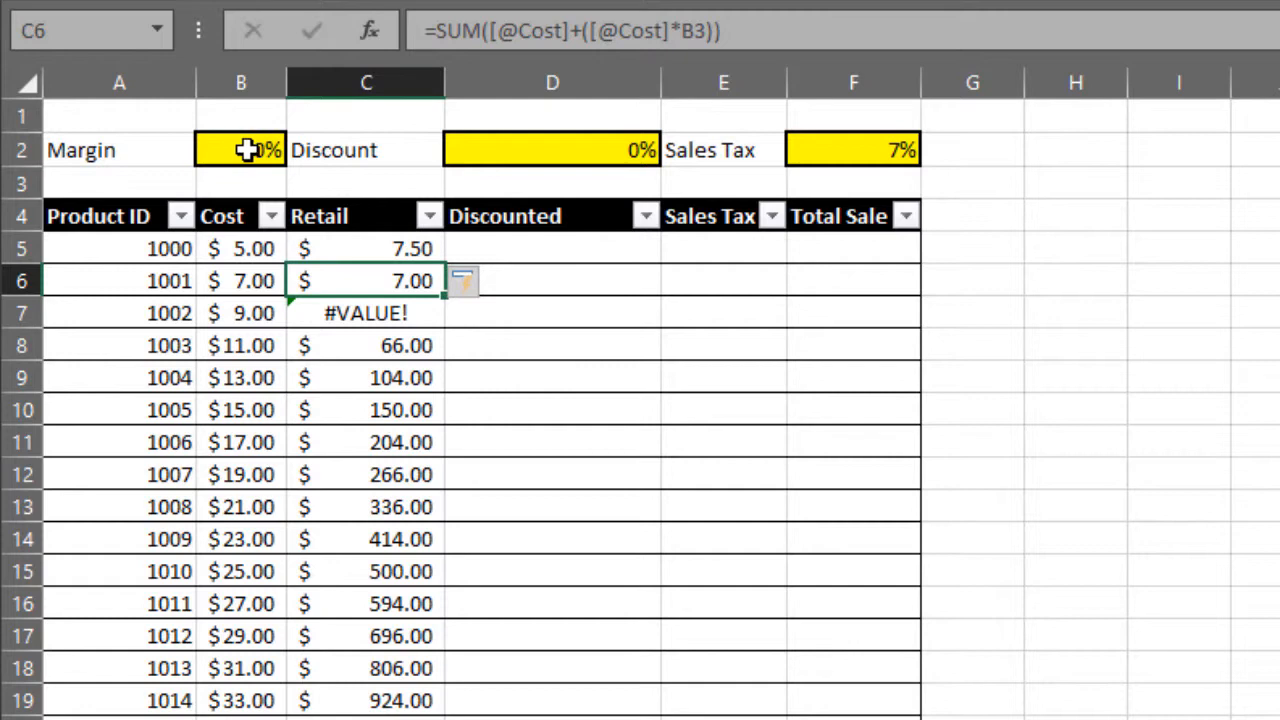
left_click(383, 249)
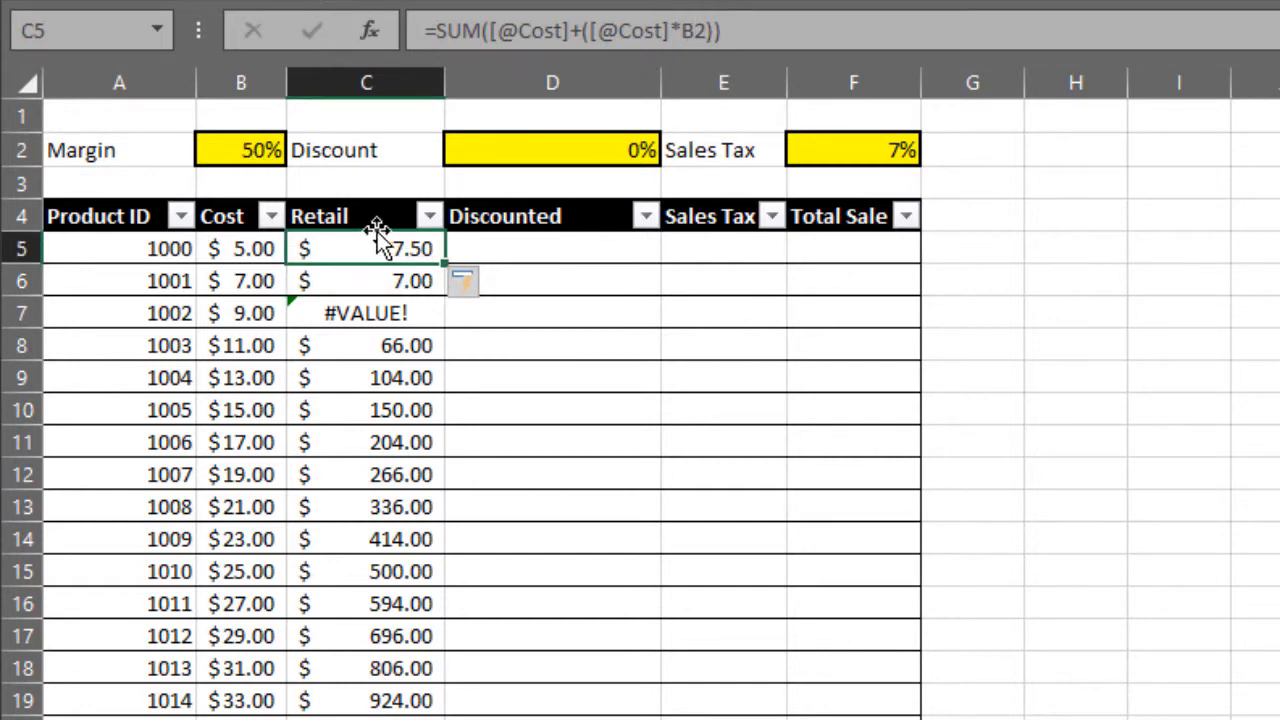
left_click(405, 282)
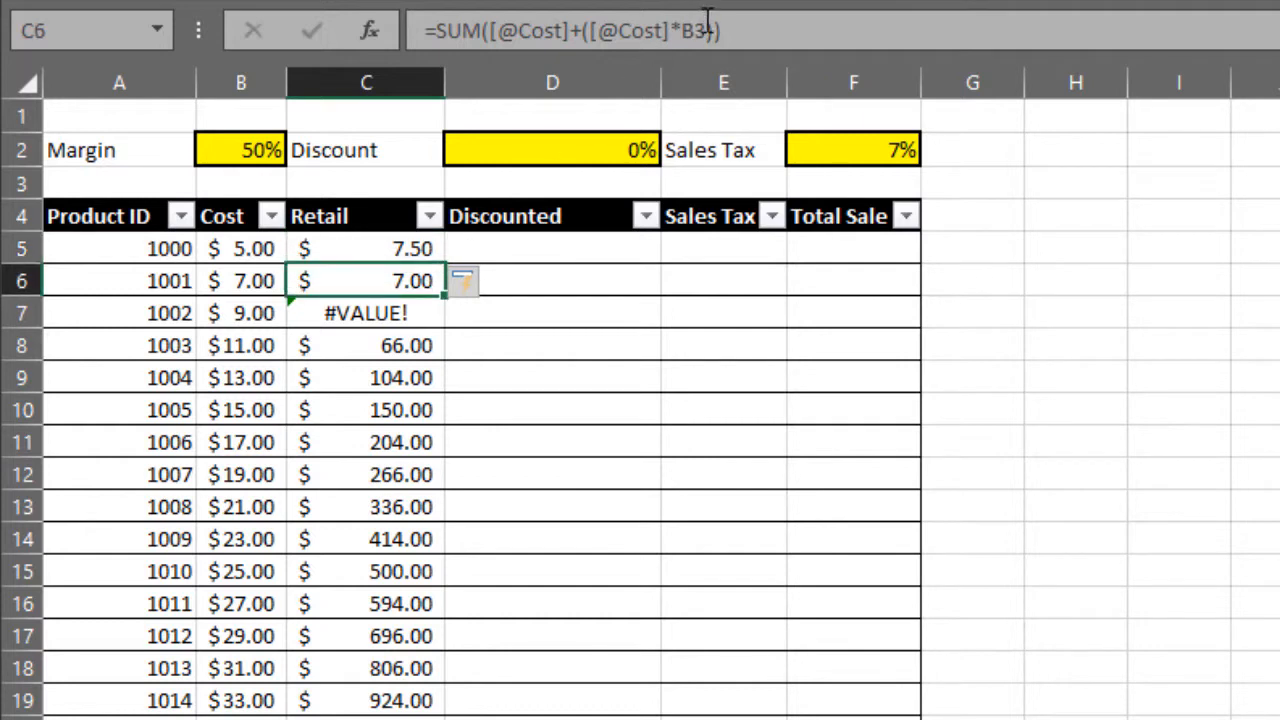
left_click(346, 312)
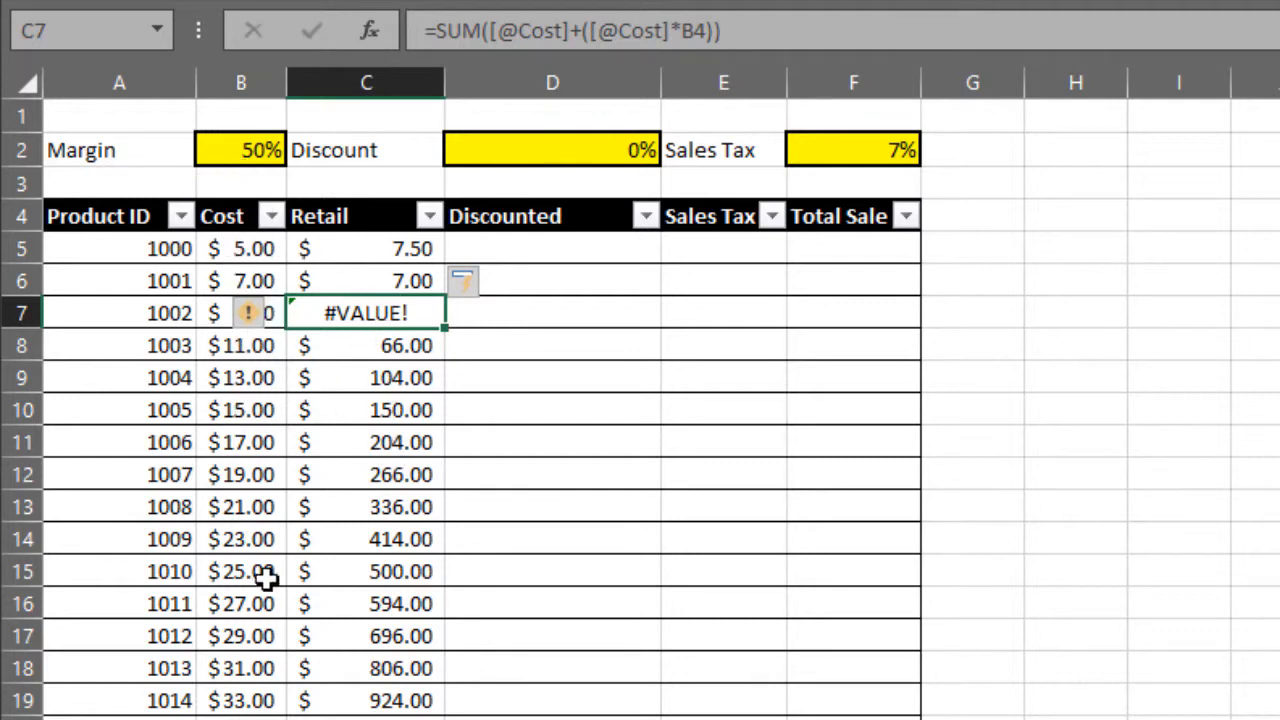
left_click(374, 244)
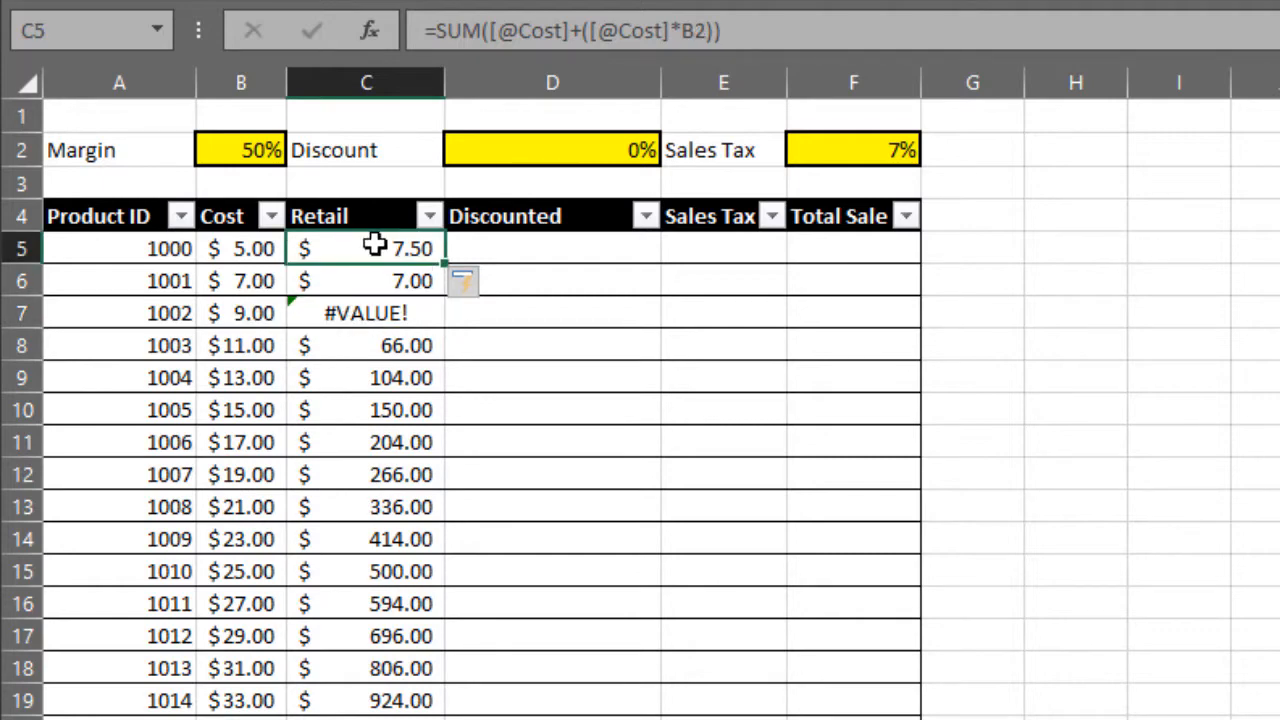
left_click(737, 30)
key("BackSpace")
key("BackSpace")
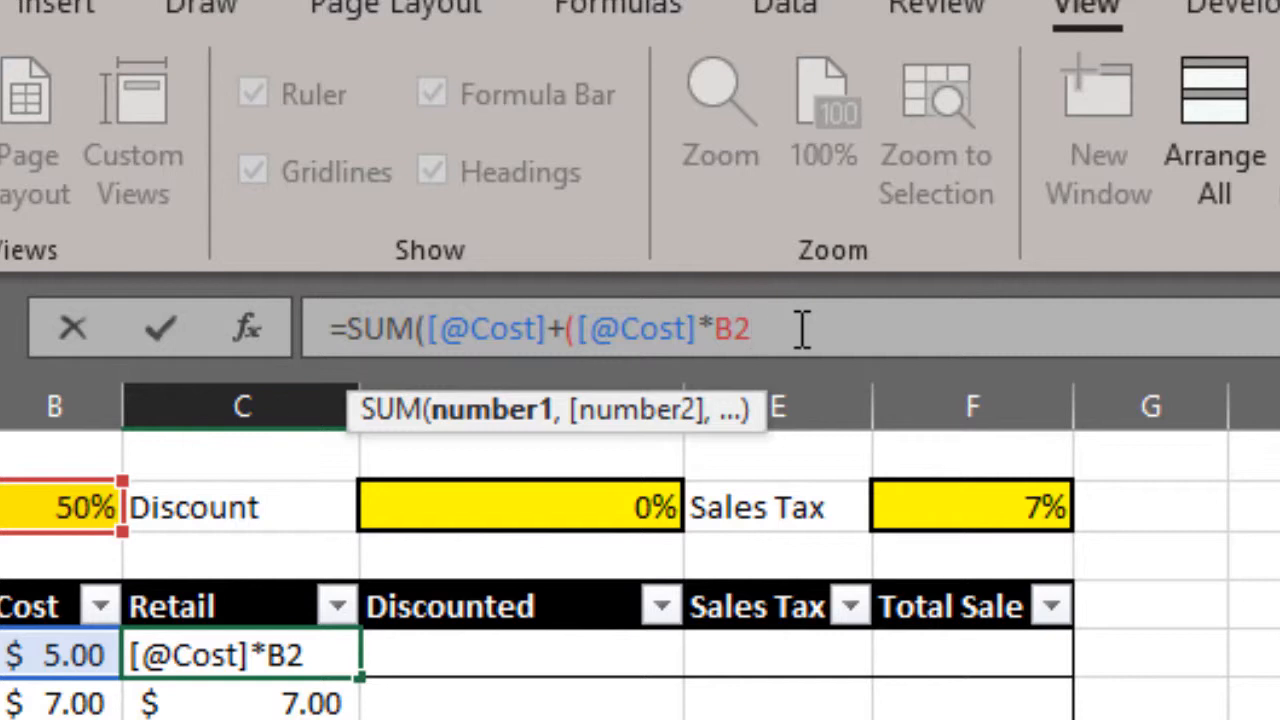
key("F4")
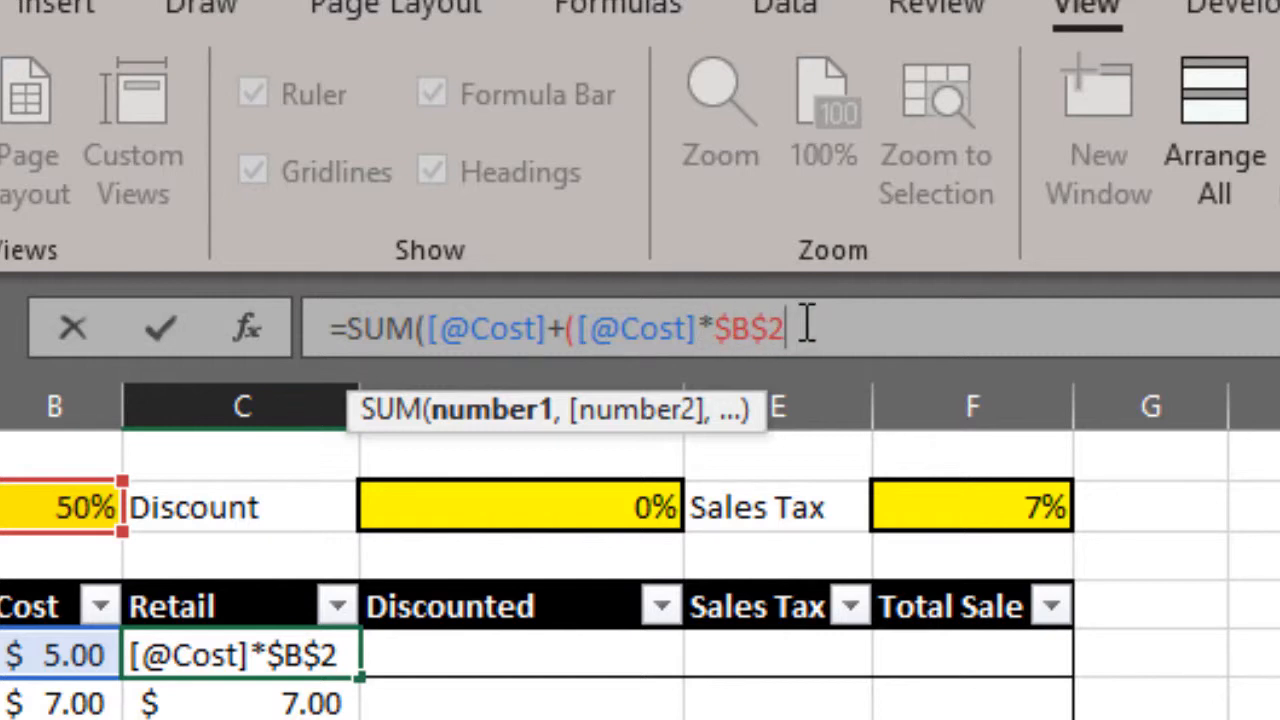
key("F4")
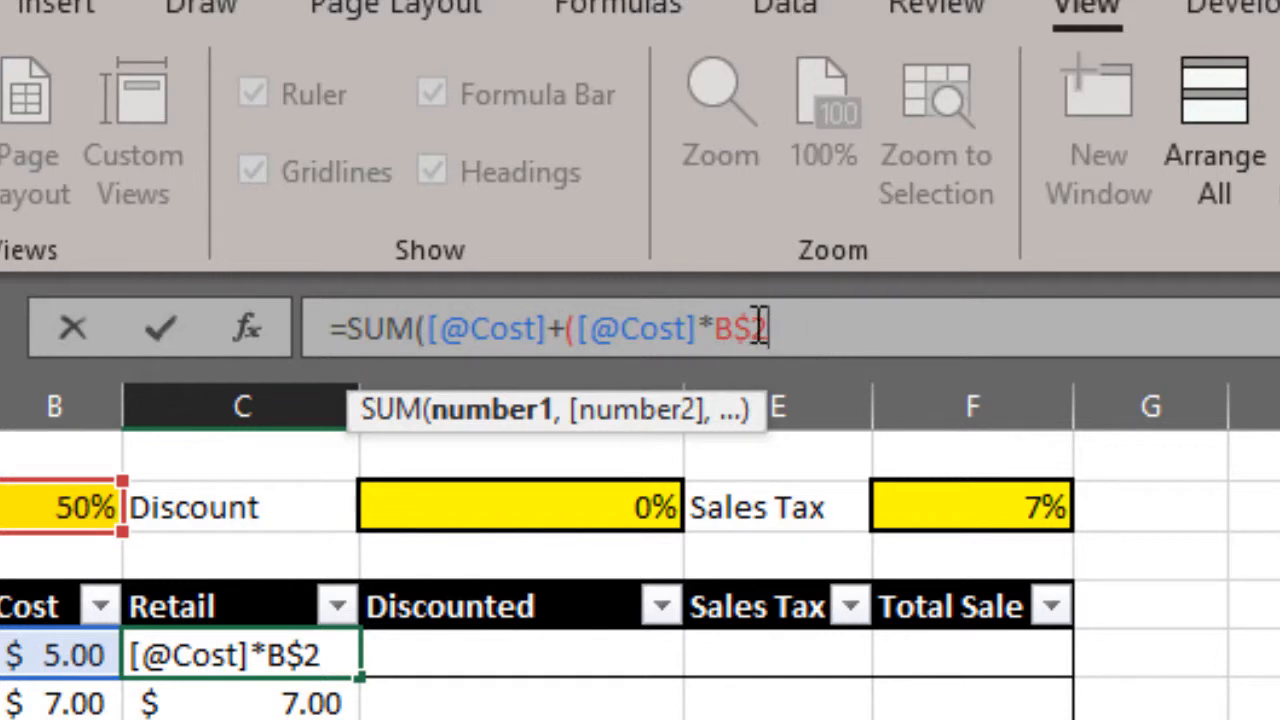
key("F4")
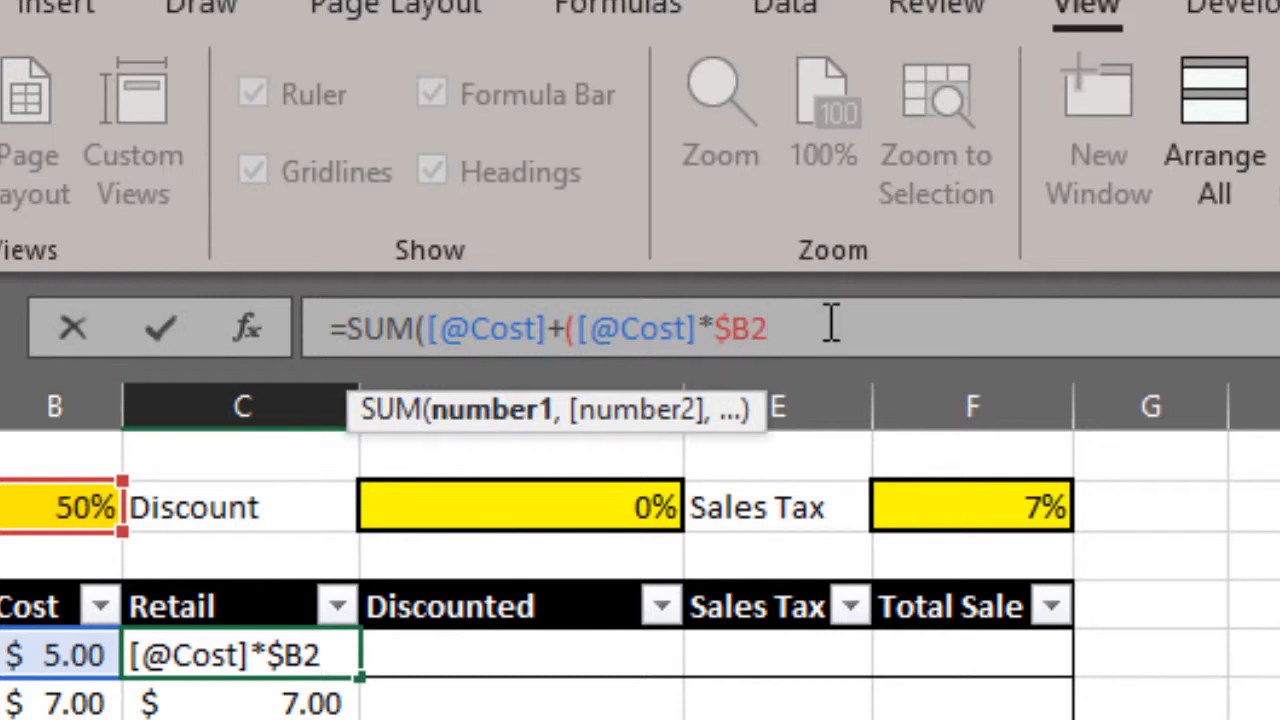
key("F4")
key("F4")
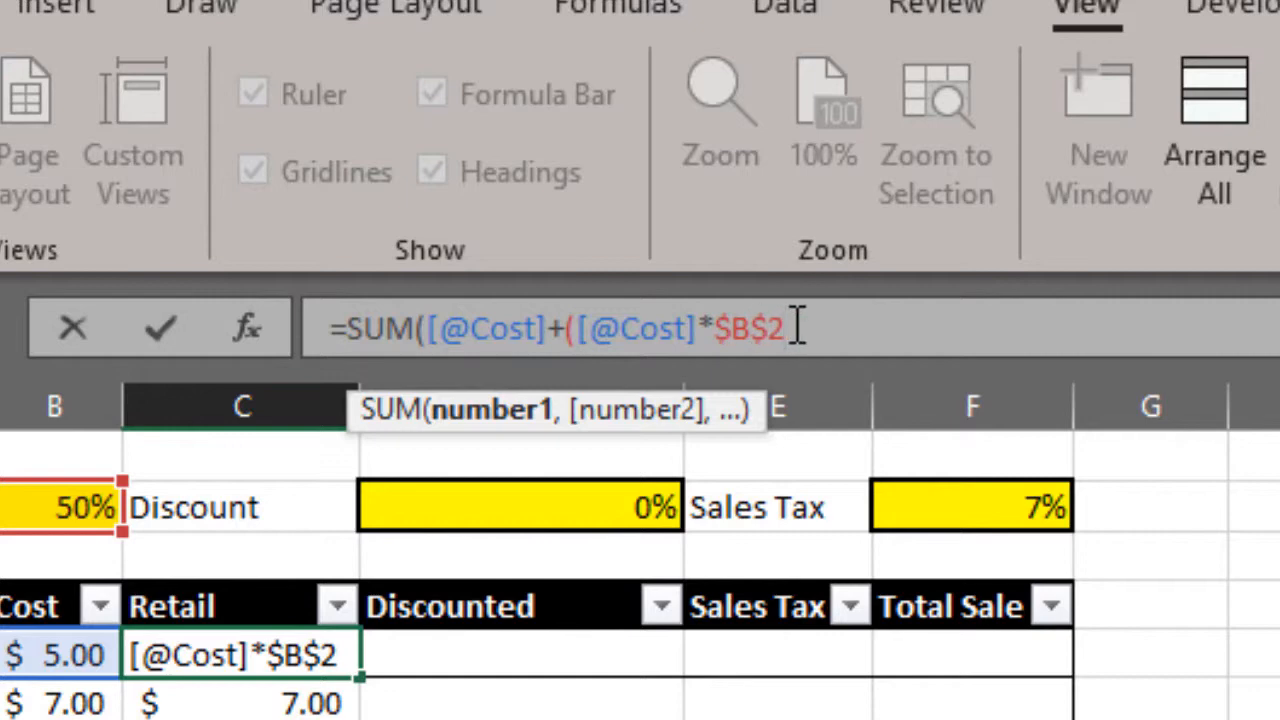
type("))")
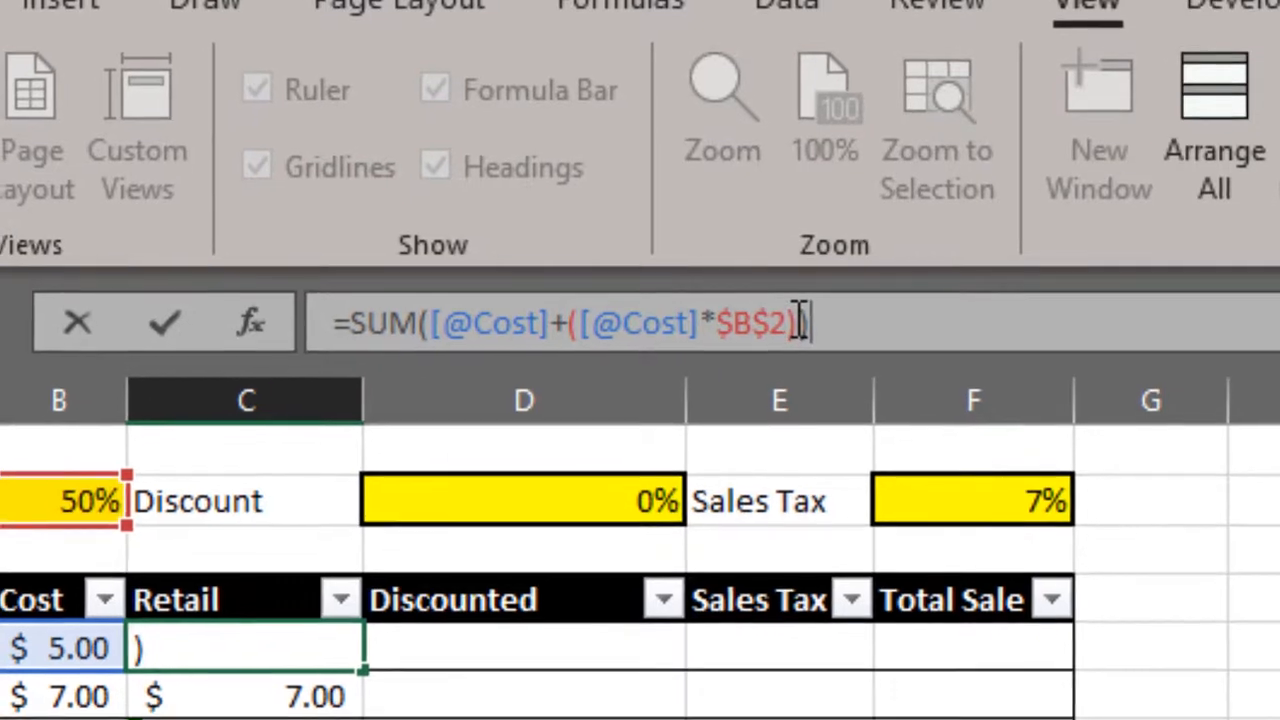
key("Return")
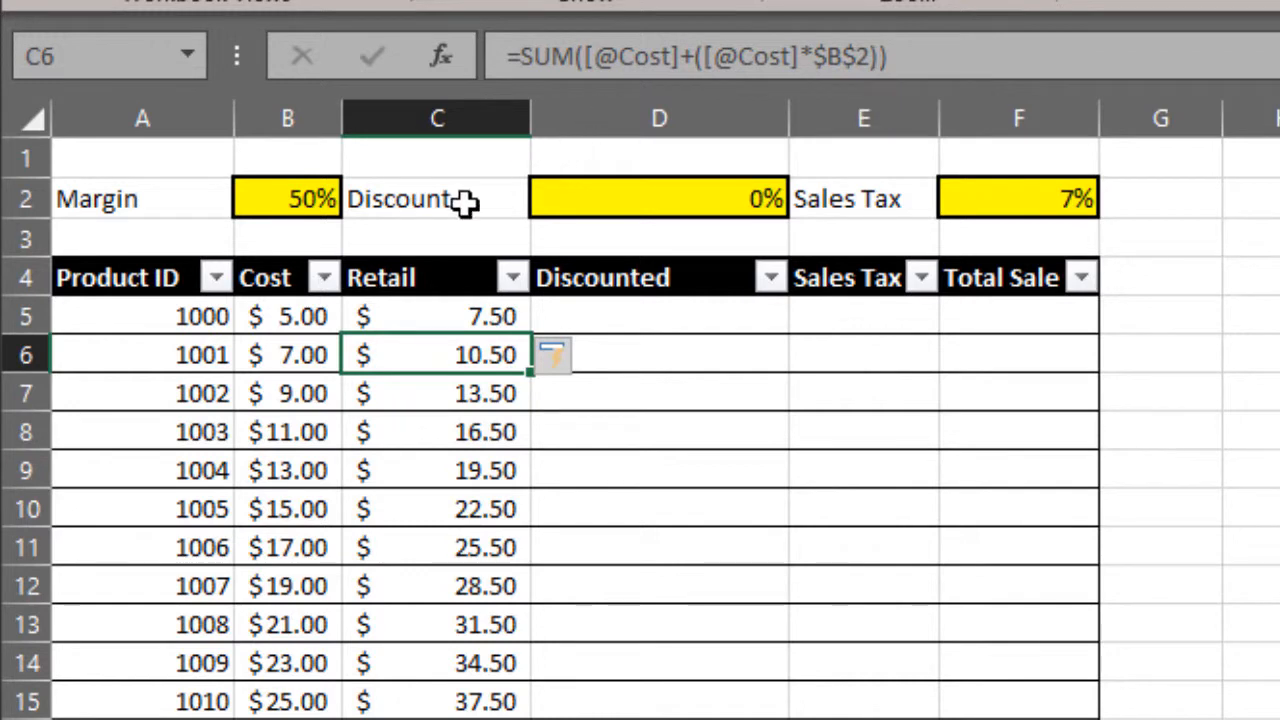
- Examine the margin cell reference in the Retail formulas of cells C5 to C7
left_click(418, 318)
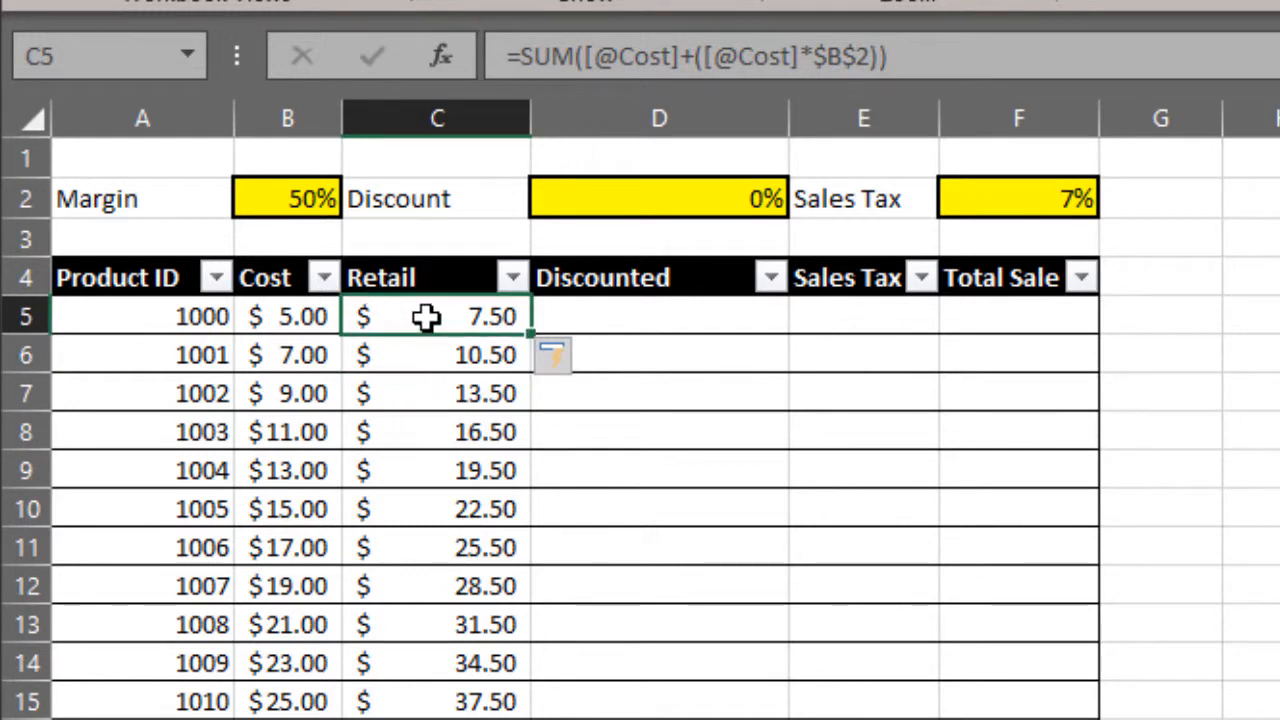
left_click(474, 354)
left_click(505, 394)
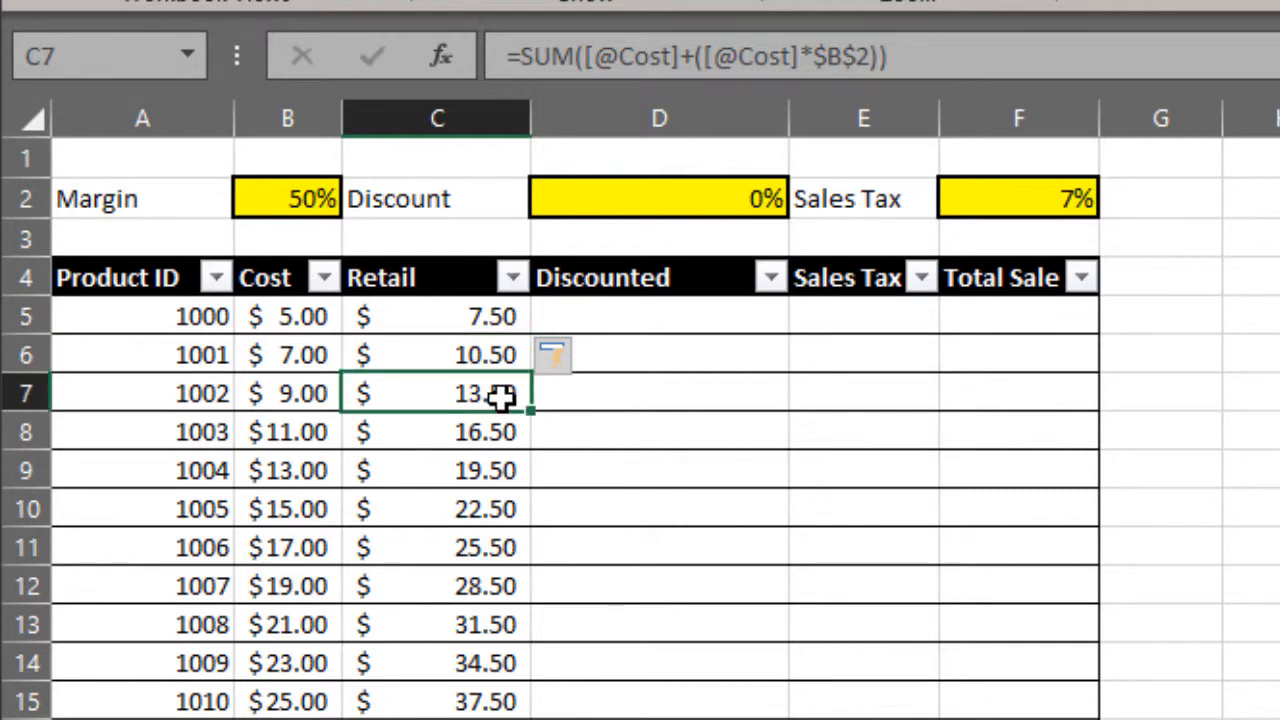
left_click(478, 355)
left_click(478, 316)
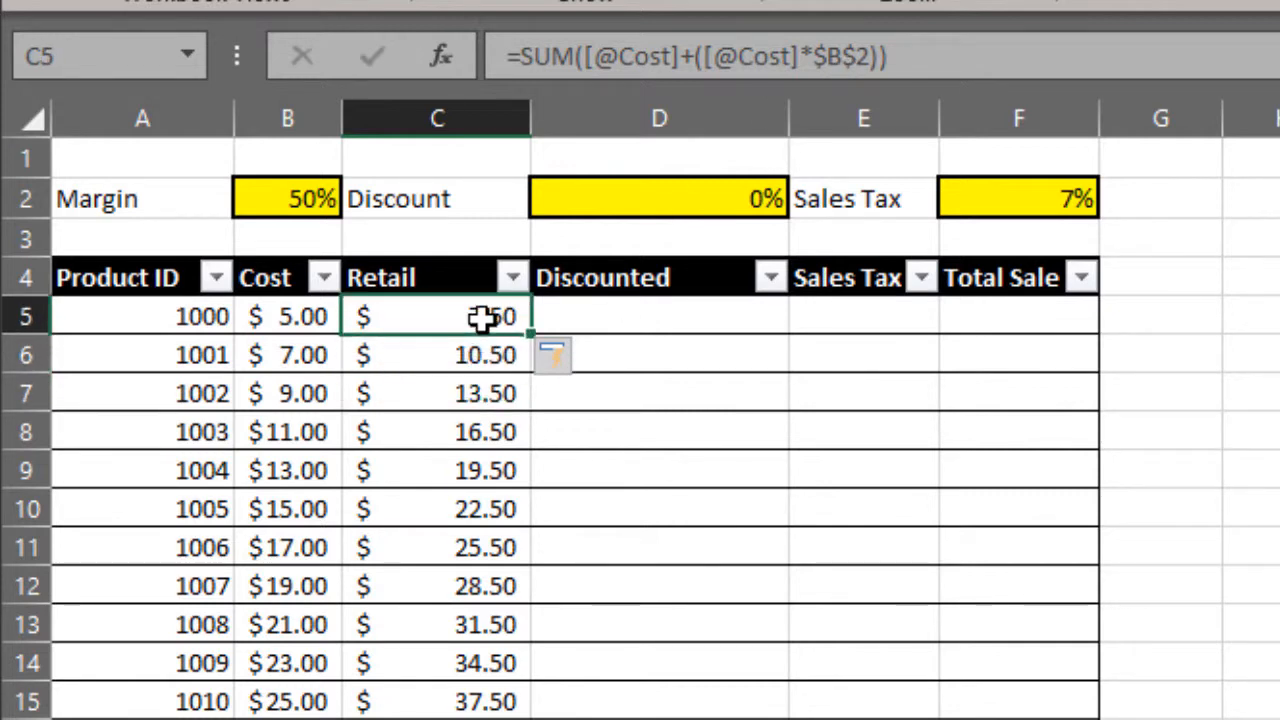
left_click(468, 346)
left_click(462, 316)
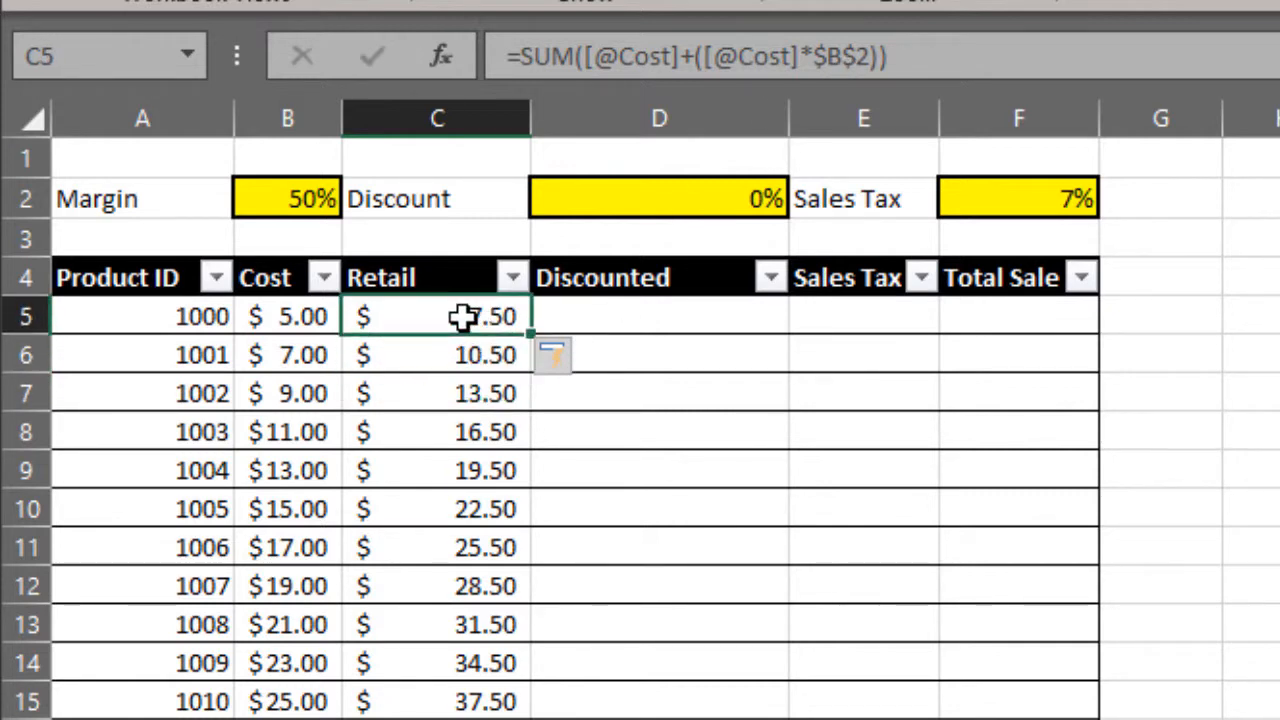
left_click(663, 318)
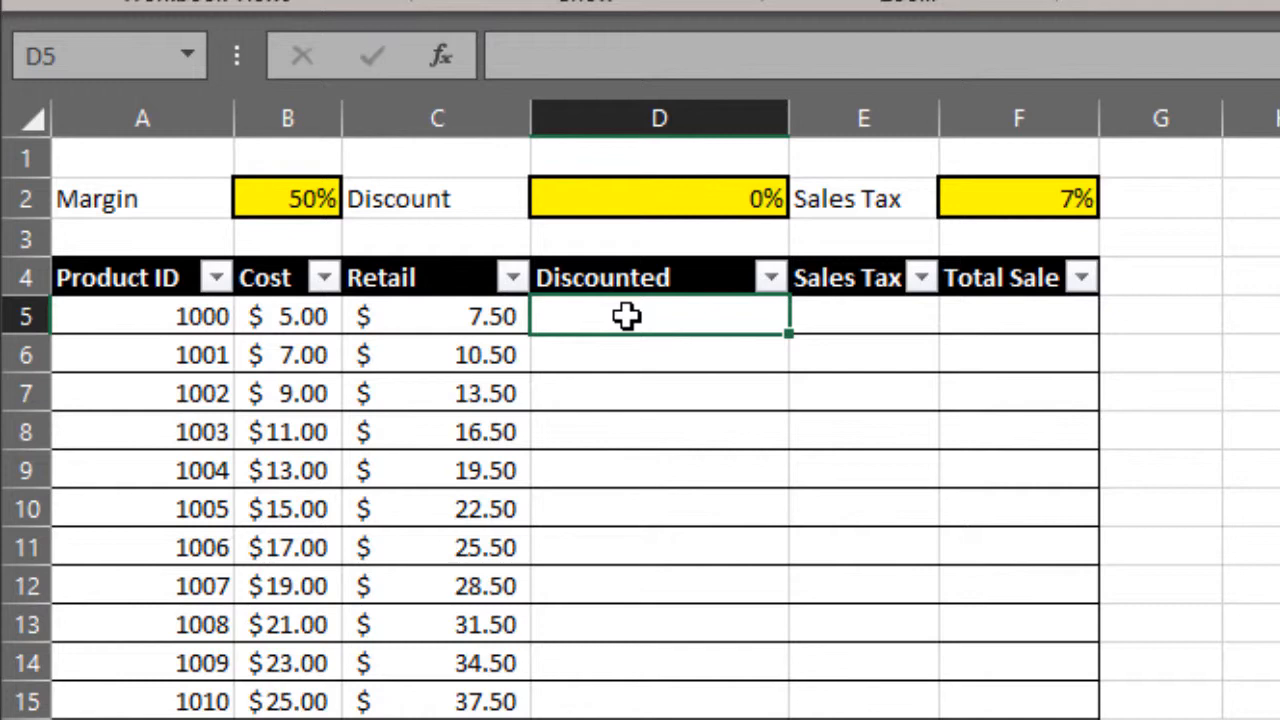
type("=SUM")
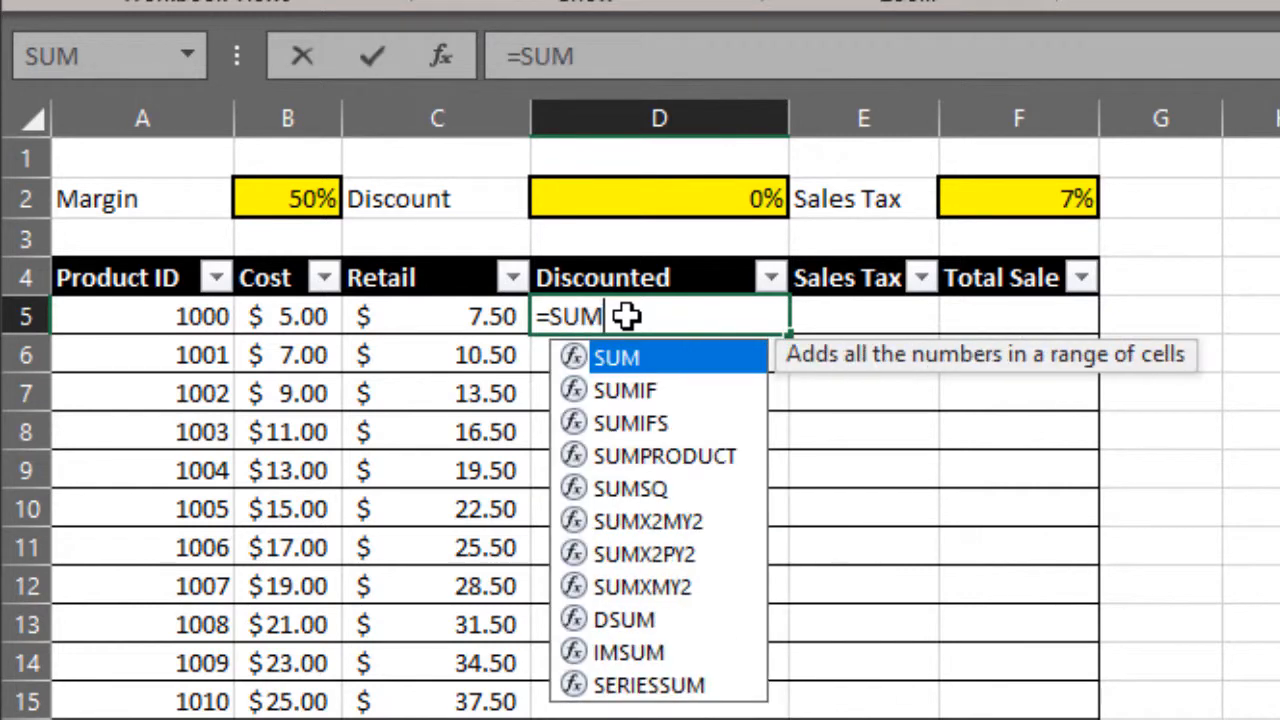
type("(")
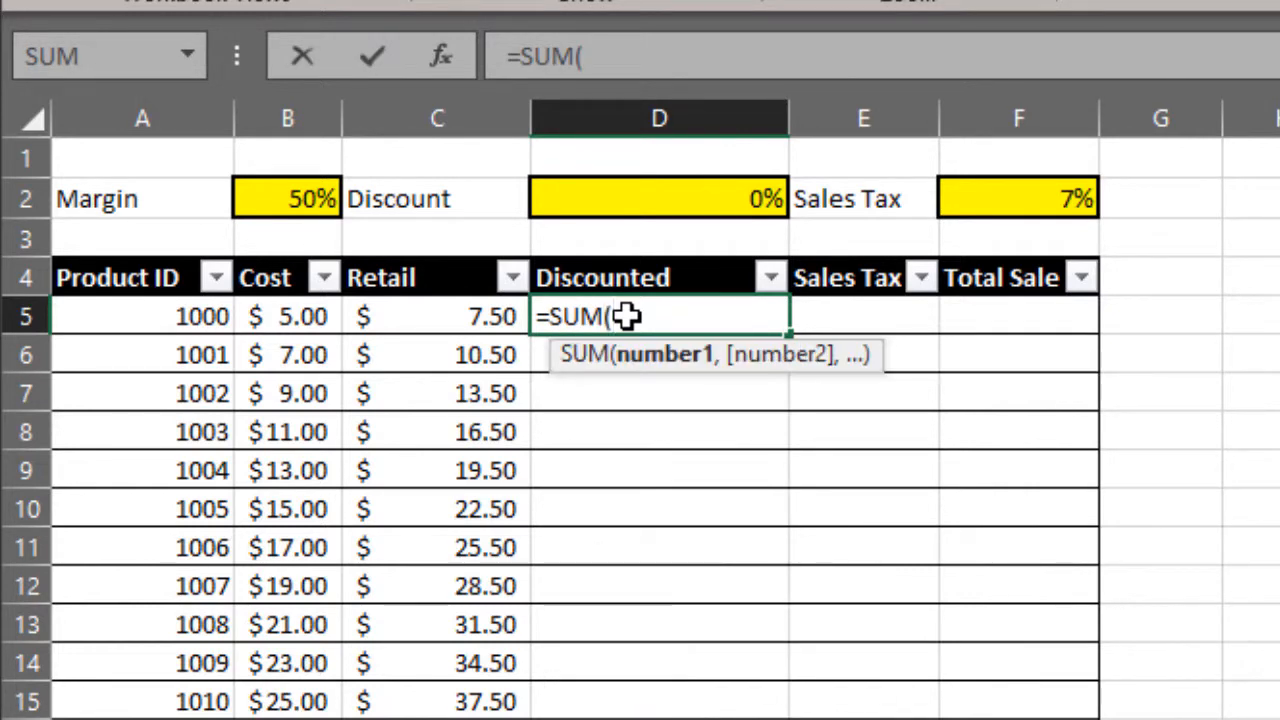
left_click(473, 316)
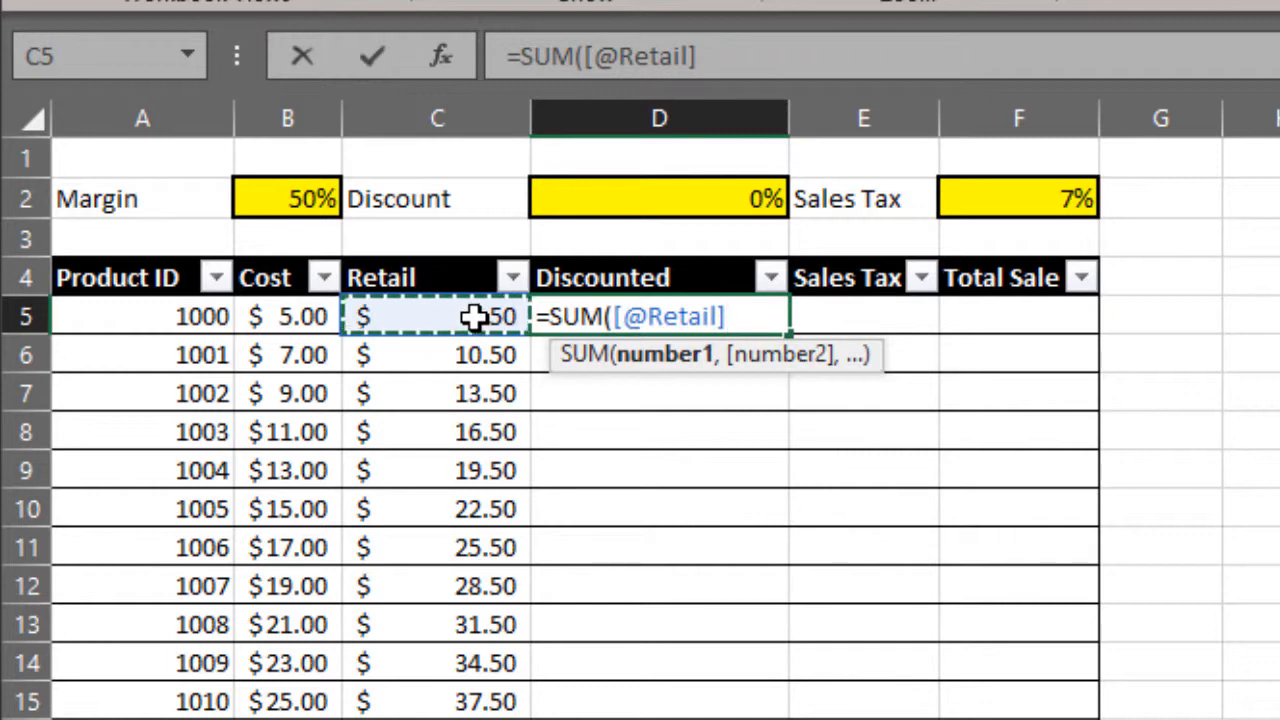
type("-")
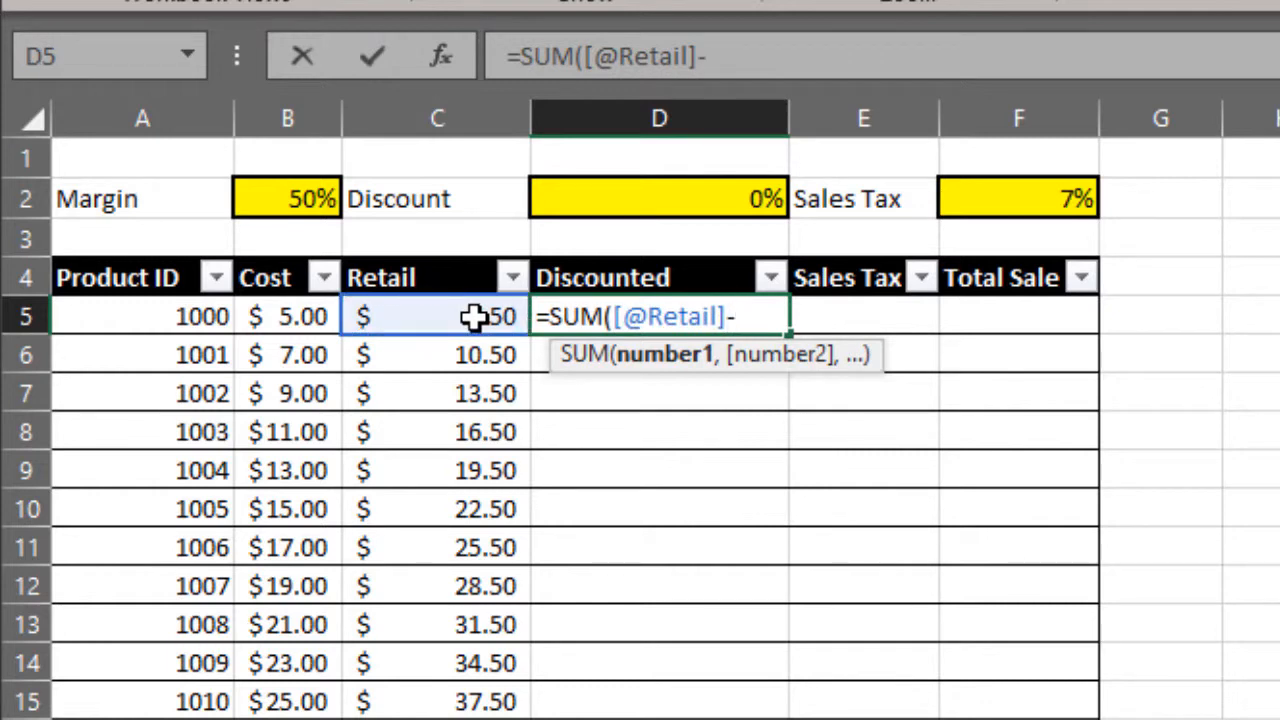
type("(")
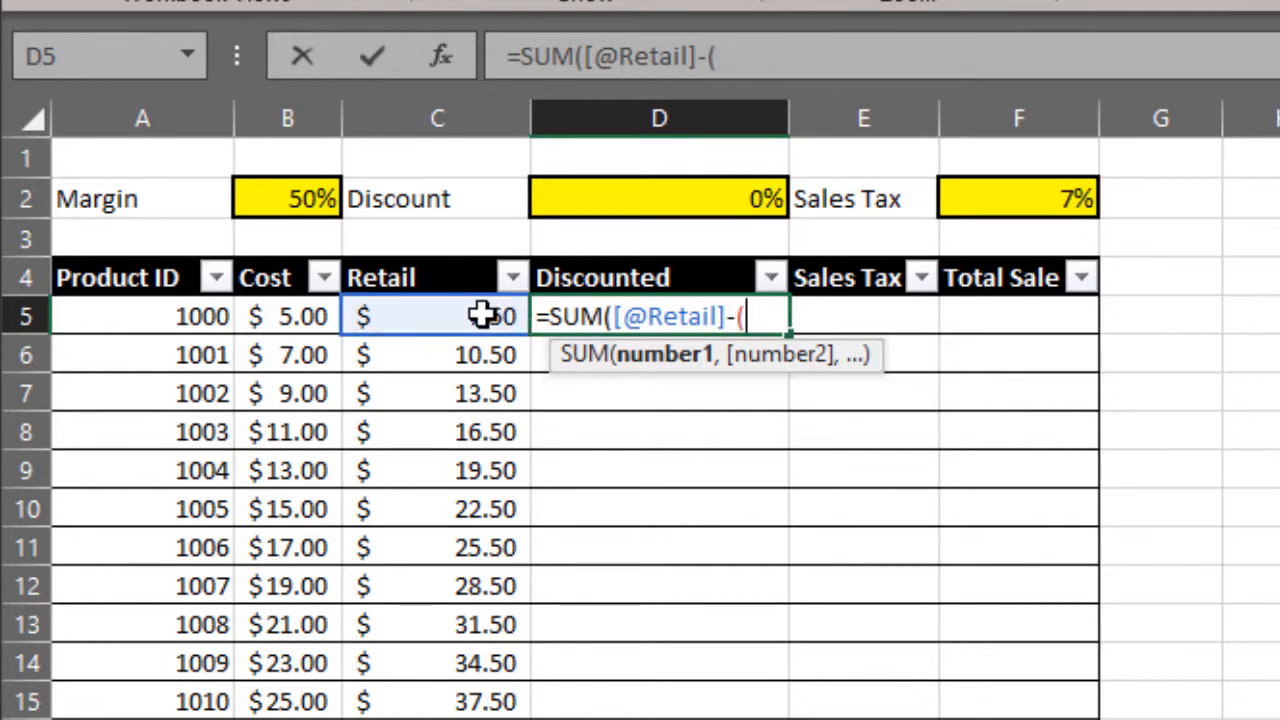
left_click(482, 316)
type("*")
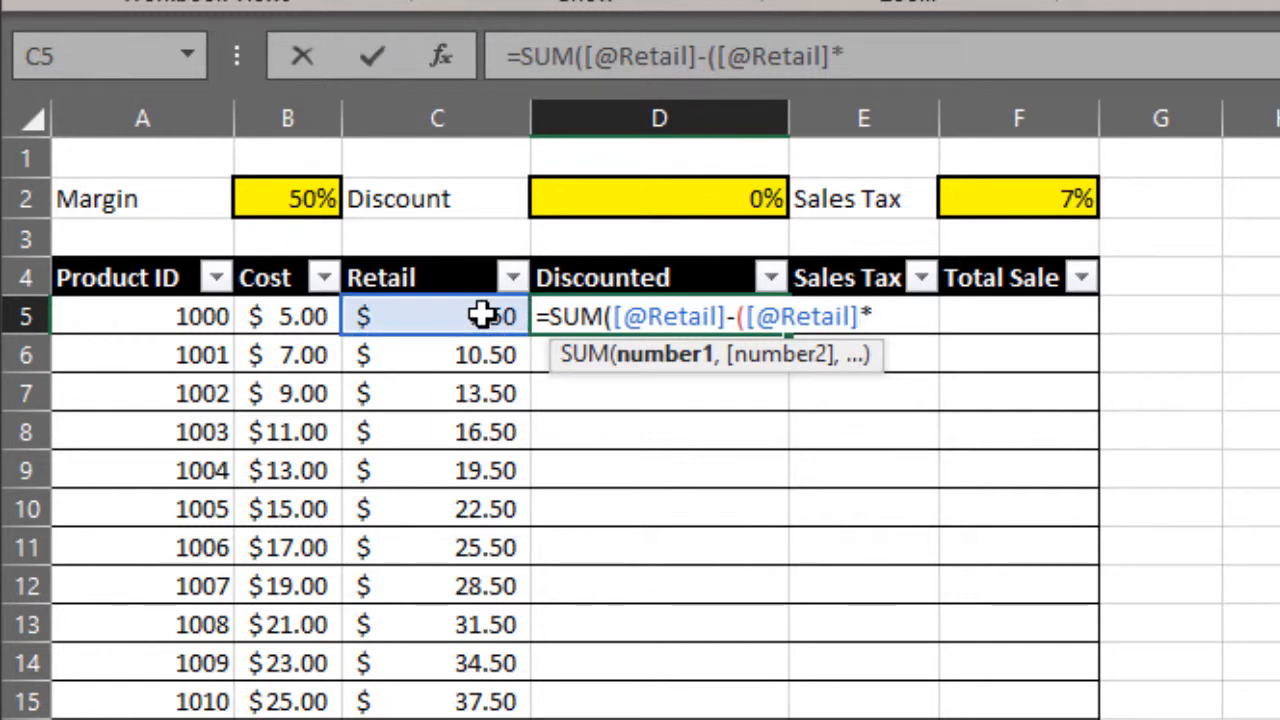
left_click(748, 196)
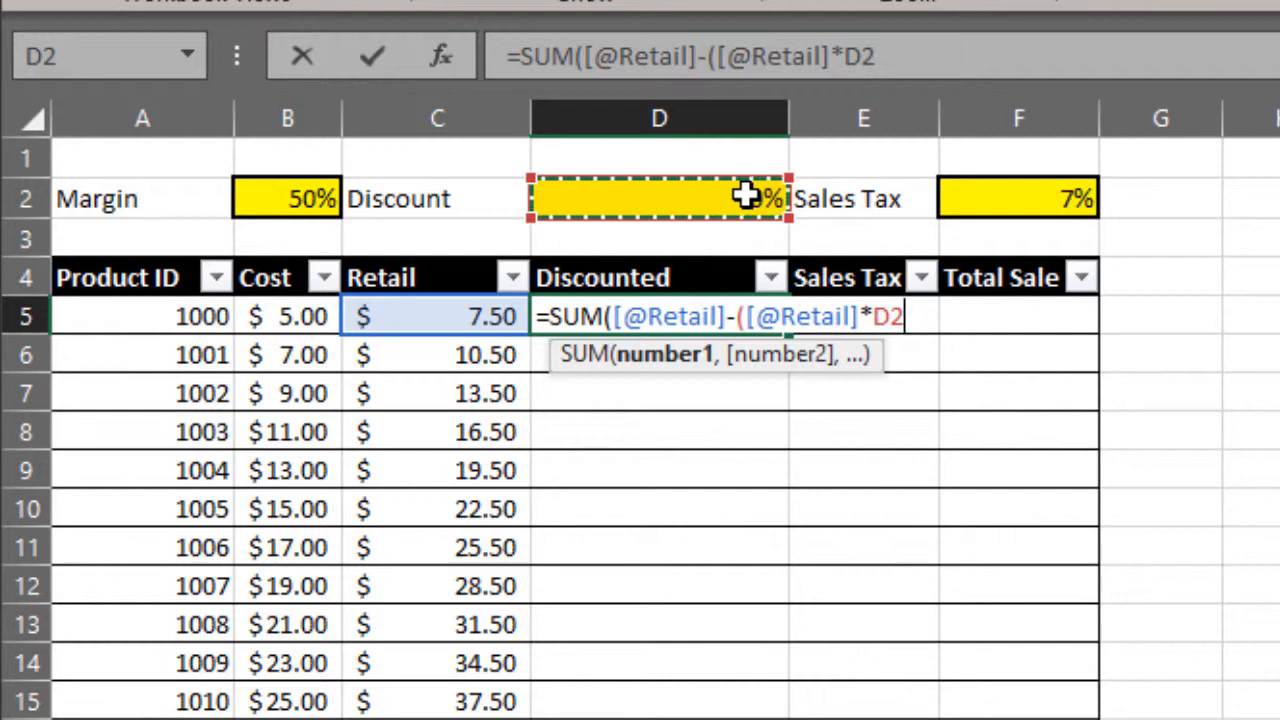
key("F4")
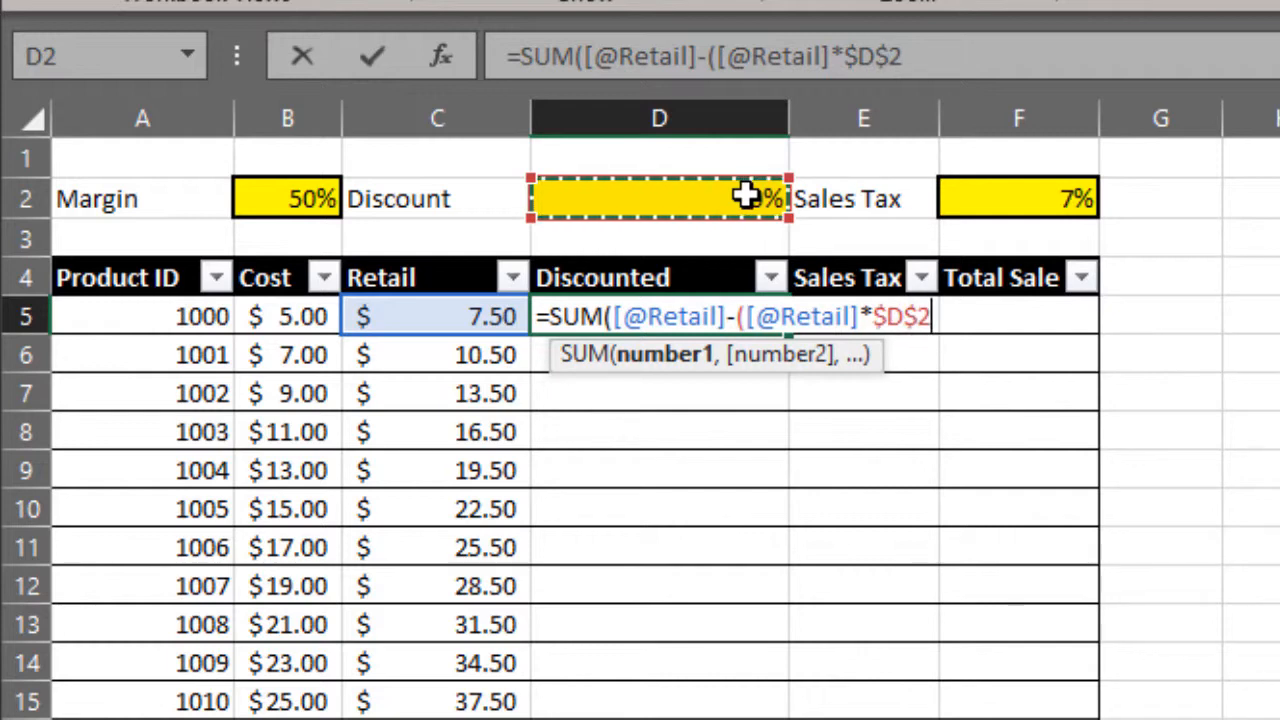
type(")")
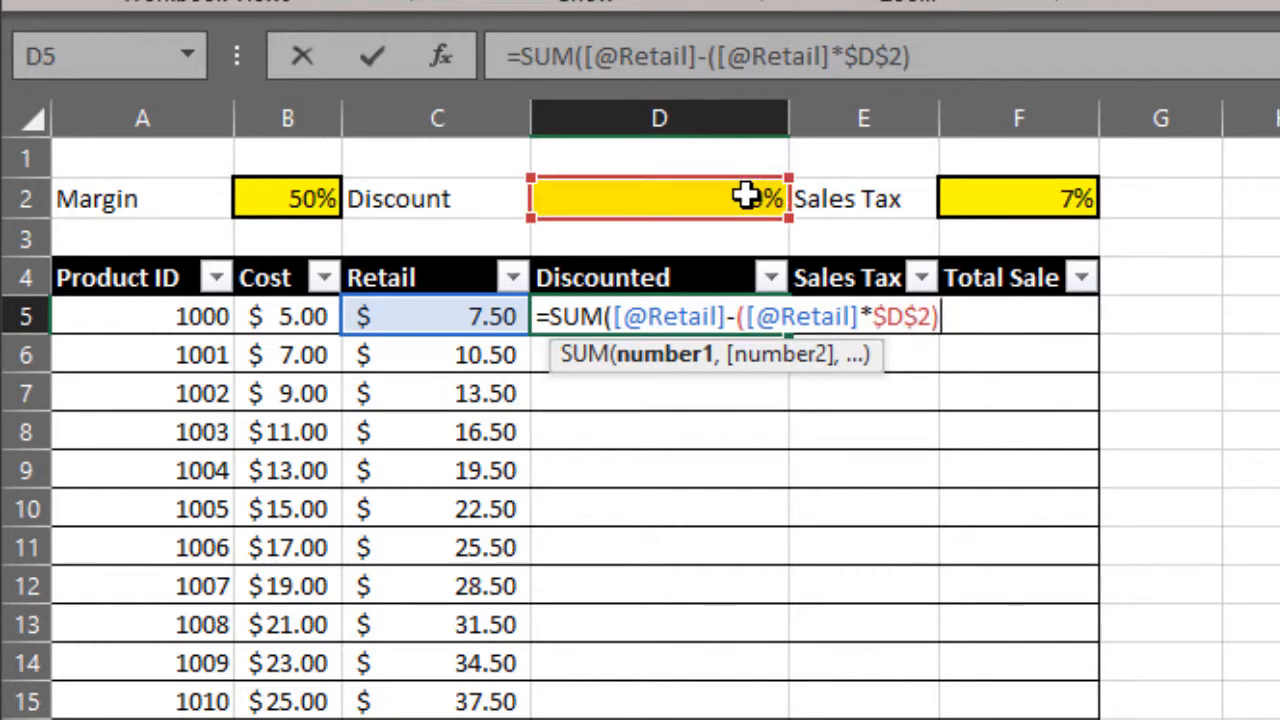
type(")")
key("Return")
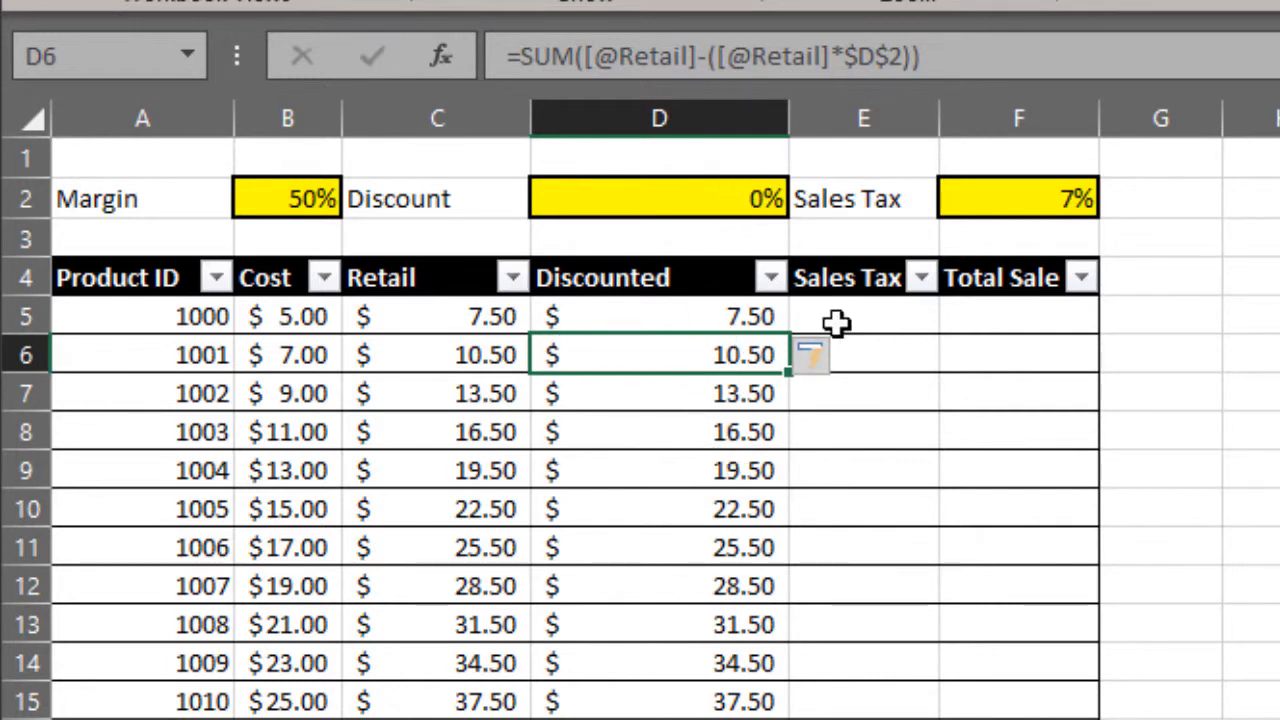
- Set the discount rate in cell D2 to 5%
left_click(754, 199)
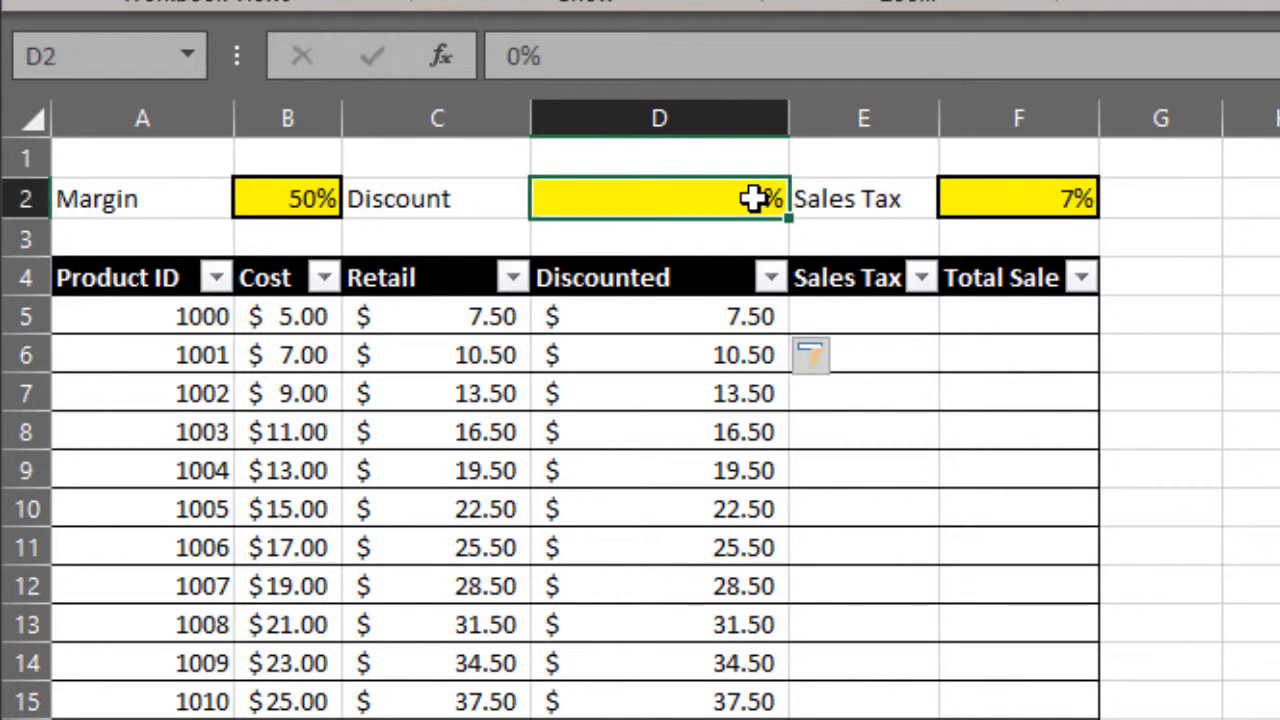
type("5")
key("Return")
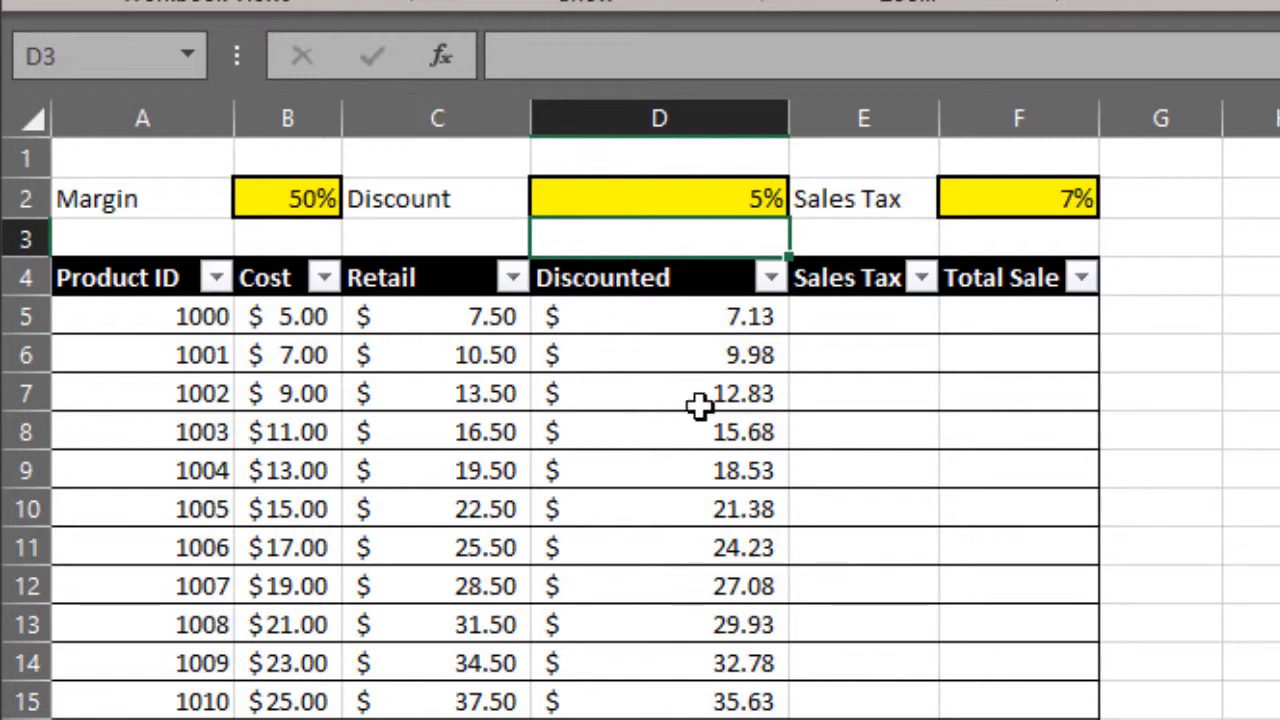
left_click(845, 313)
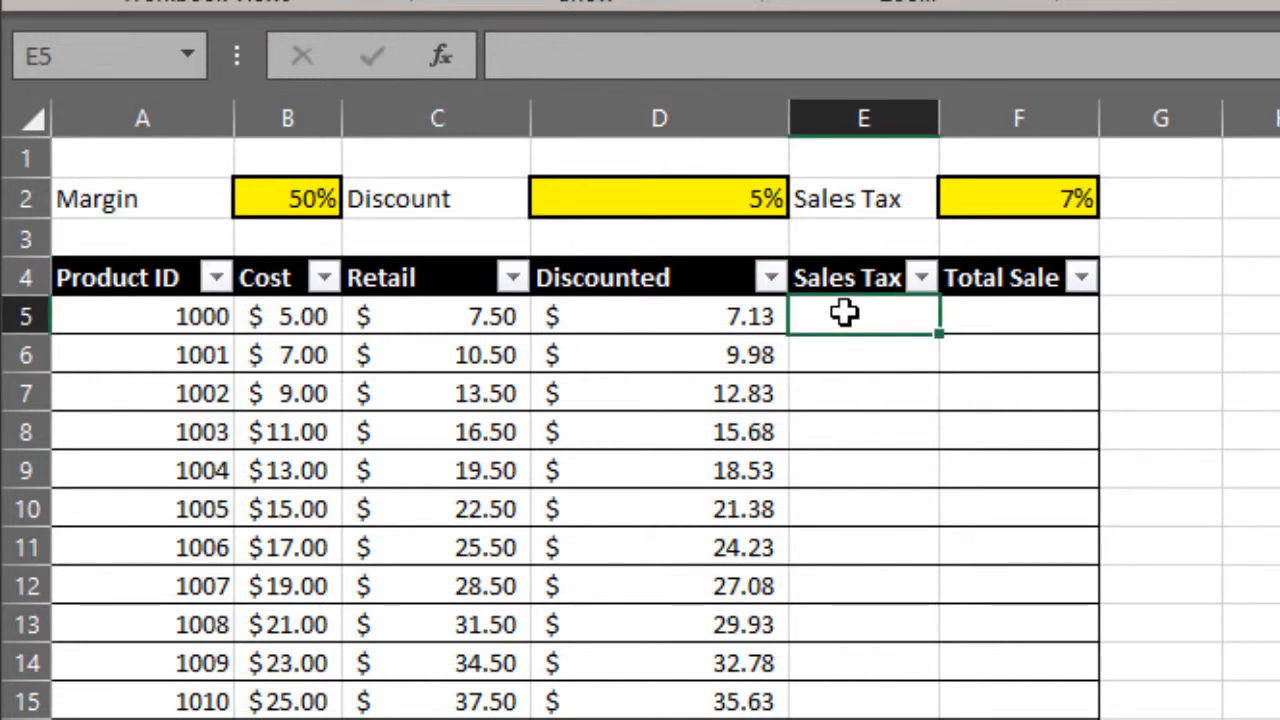
type("=")
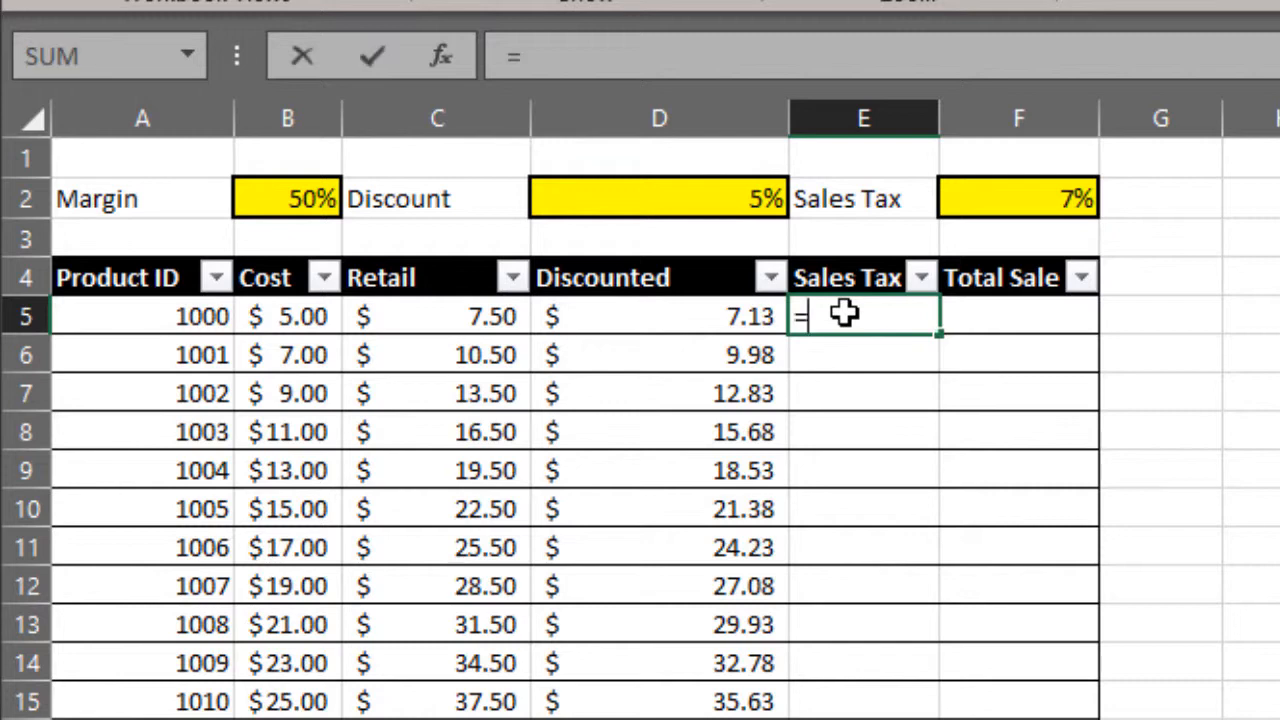
type("SUM")
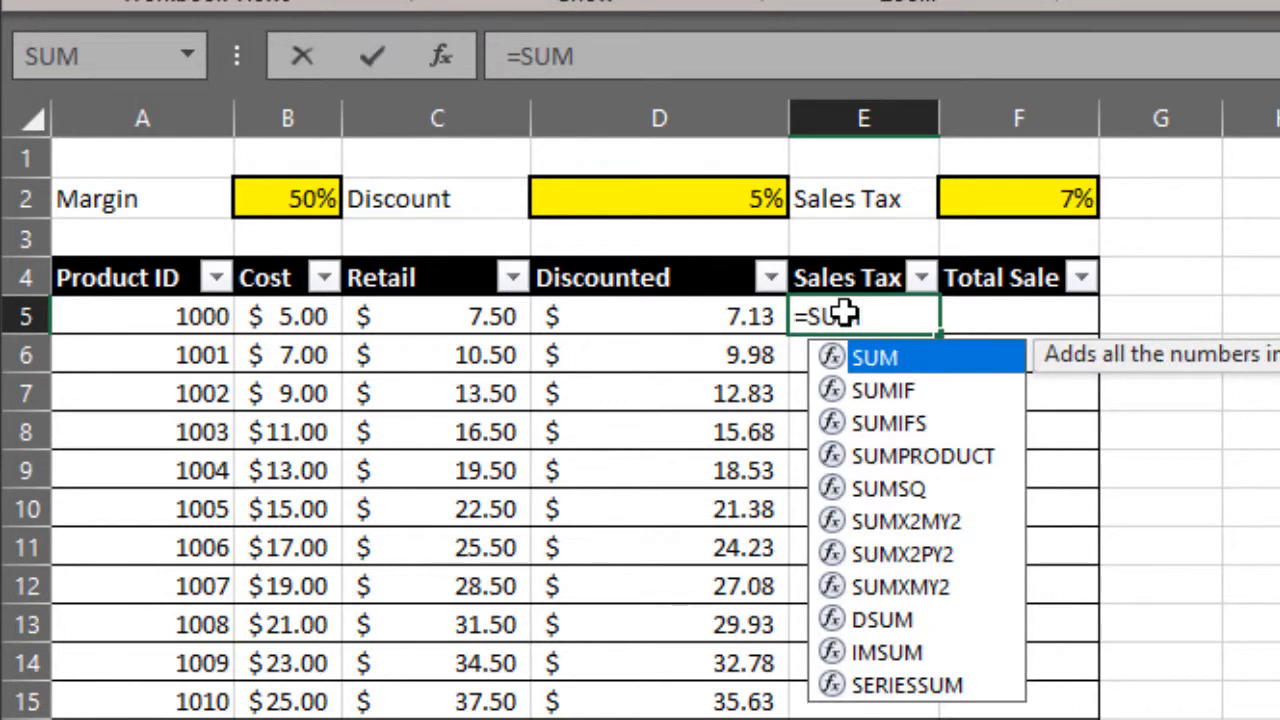
type("(")
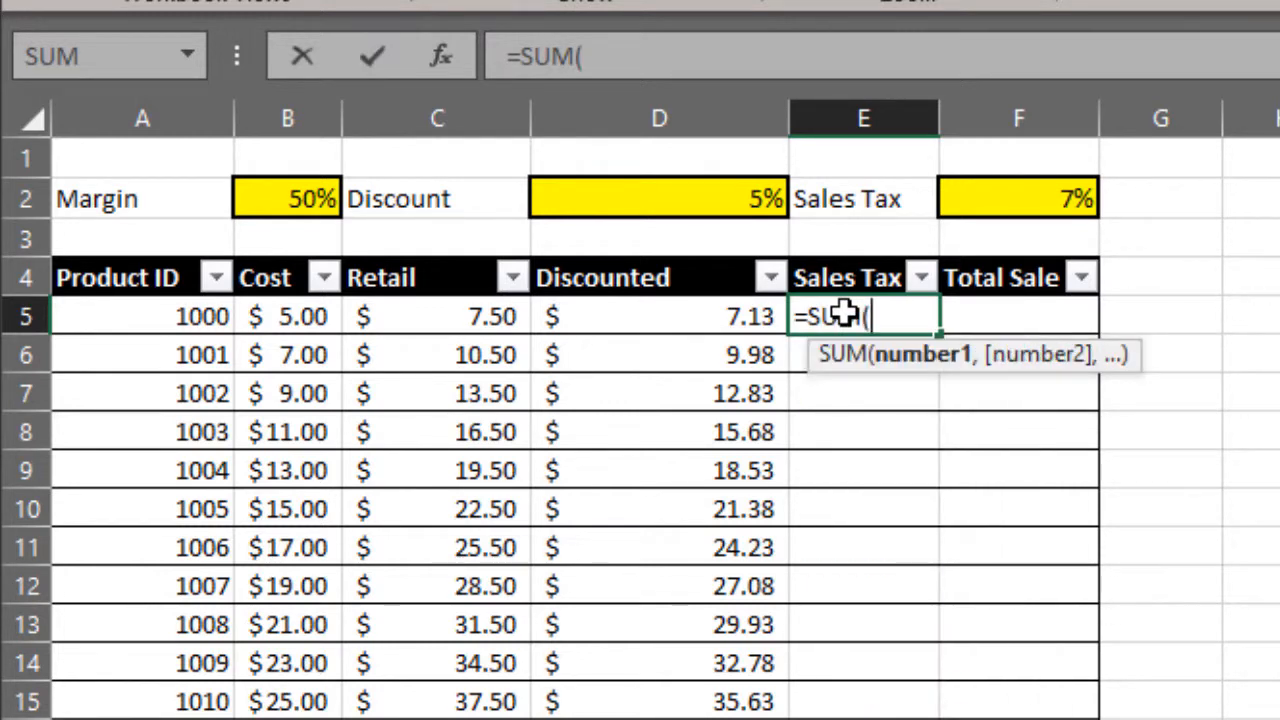
left_click(720, 314)
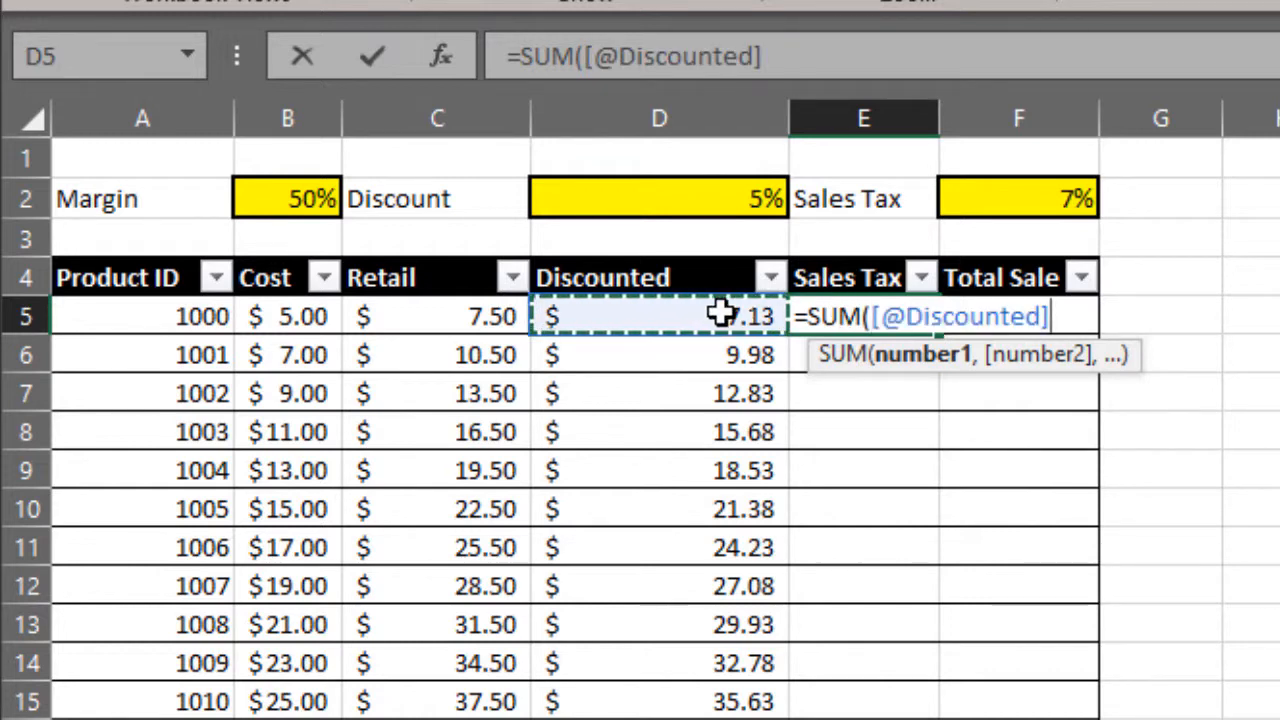
type("*")
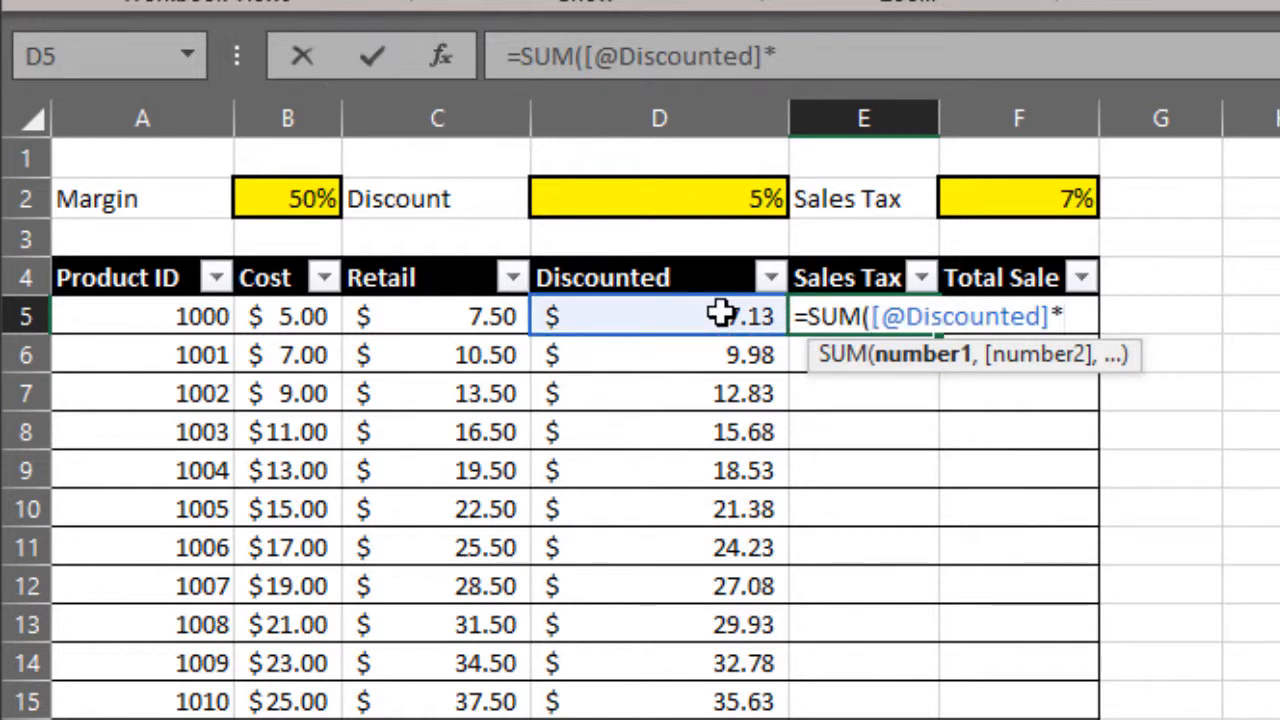
left_click(995, 193)
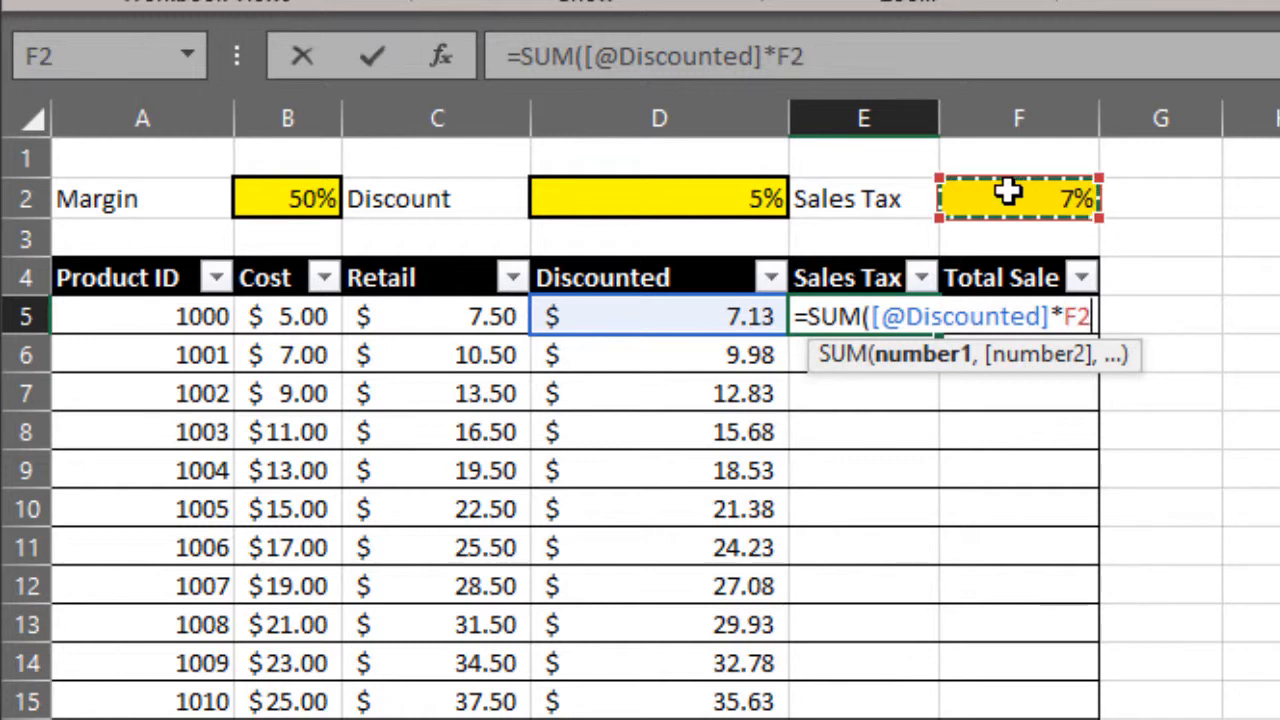
key("F4")
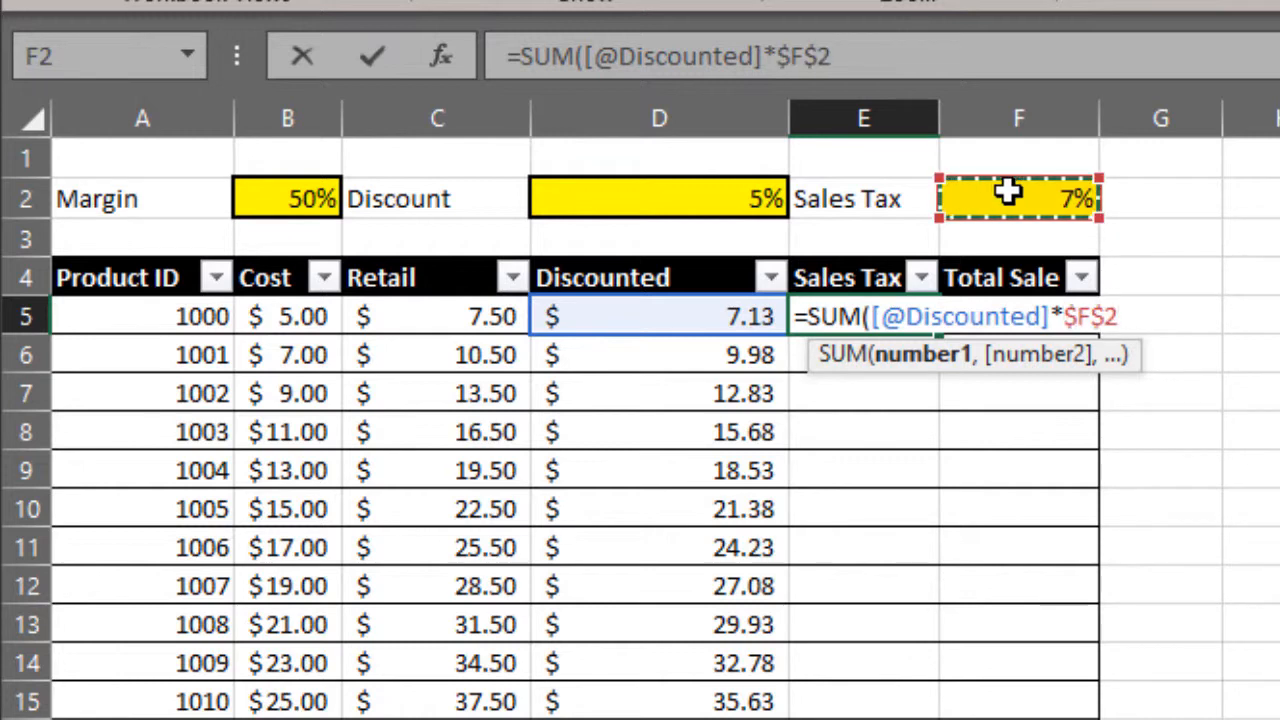
type(")")
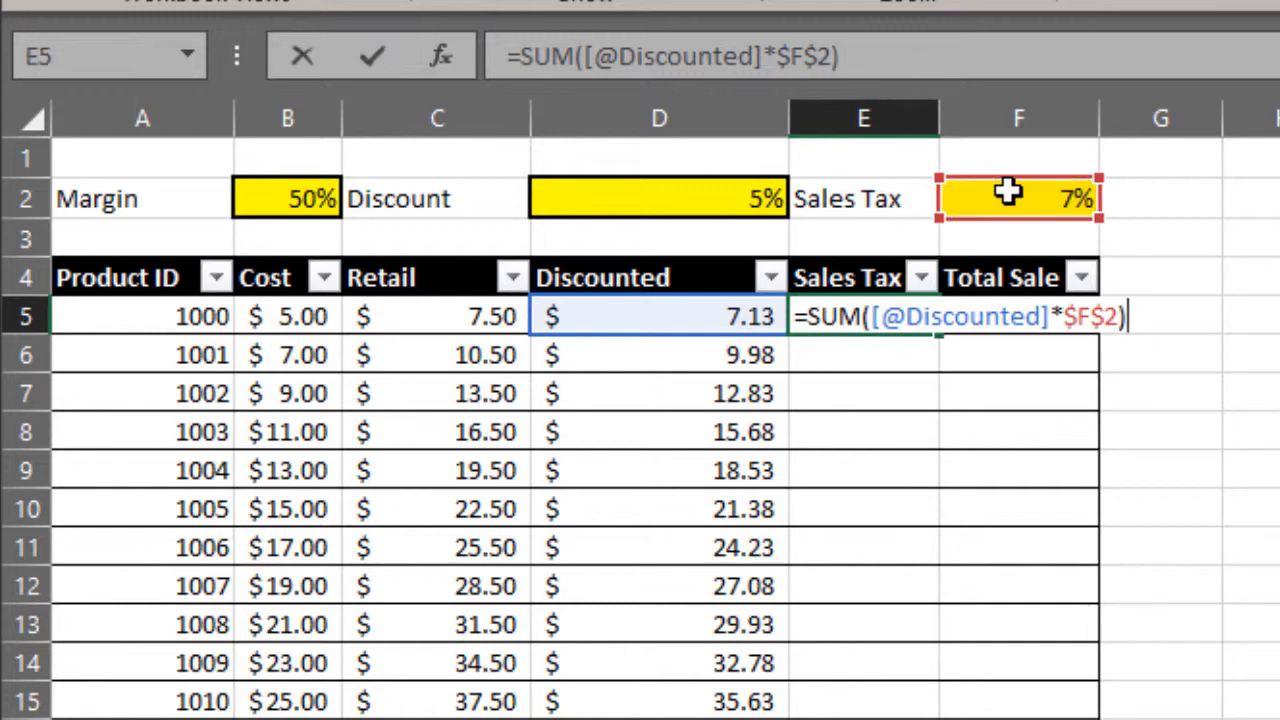
key("Return")
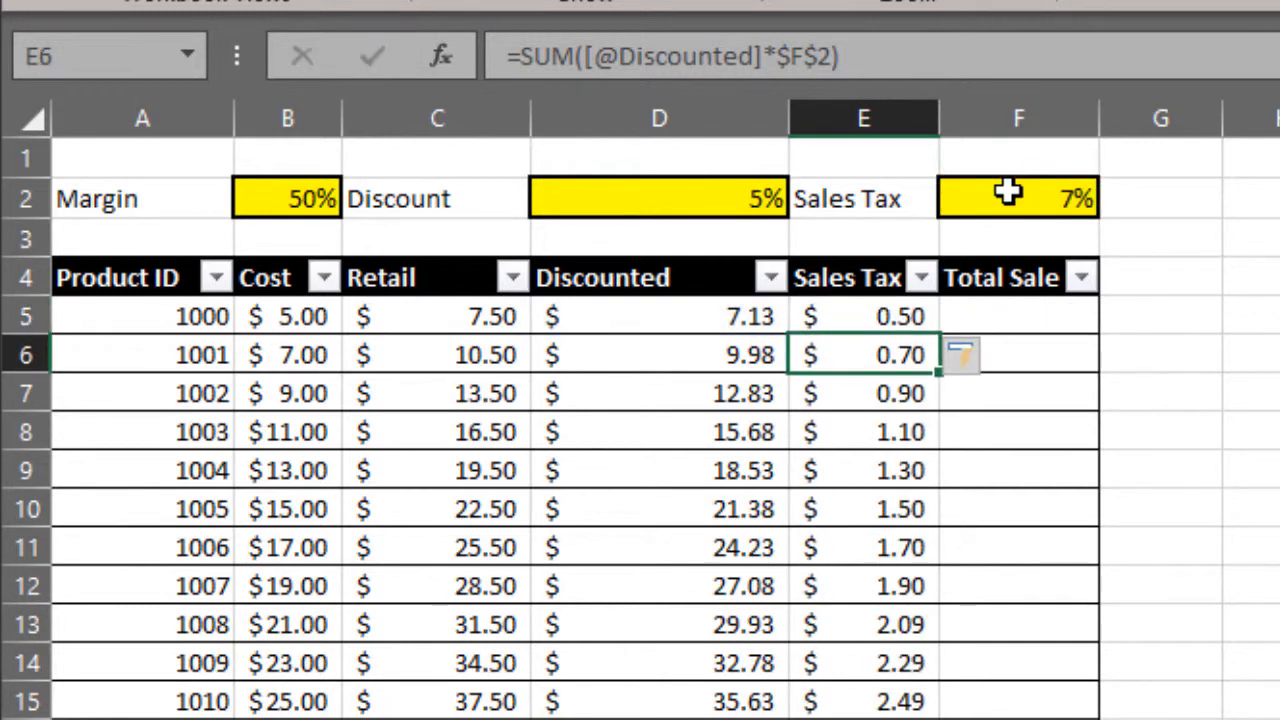
left_click(1043, 315)
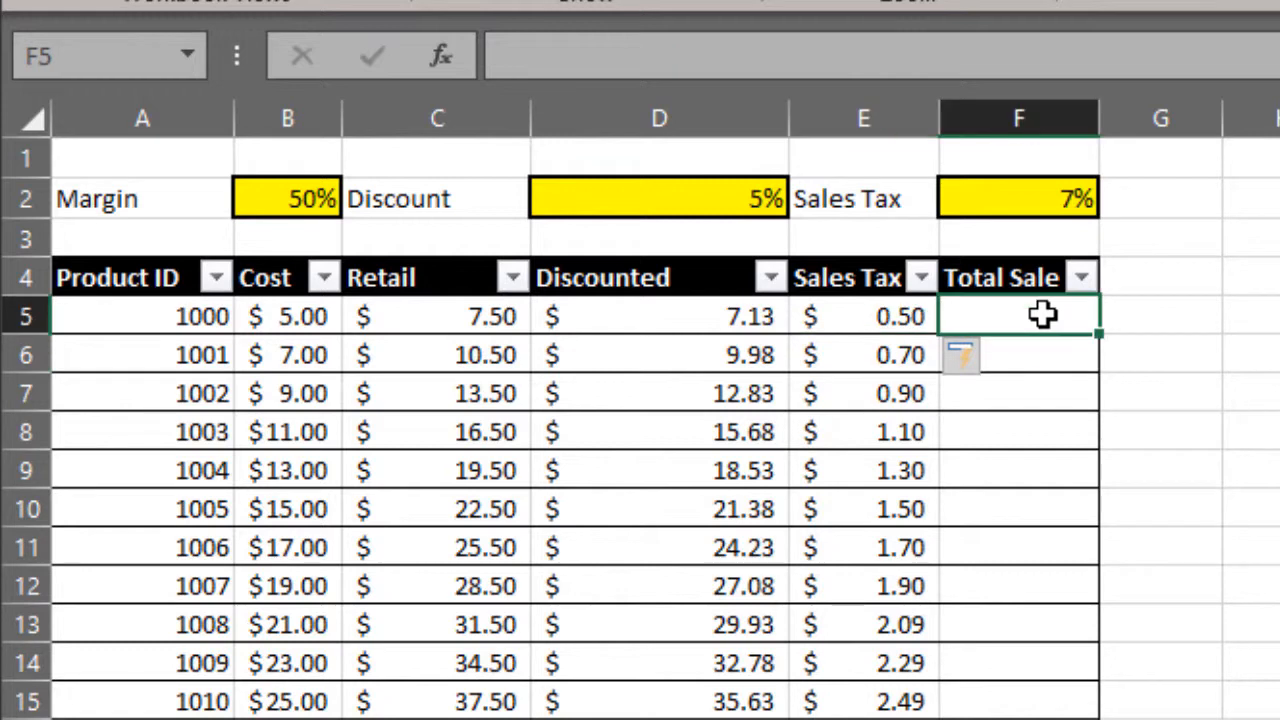
type("=")
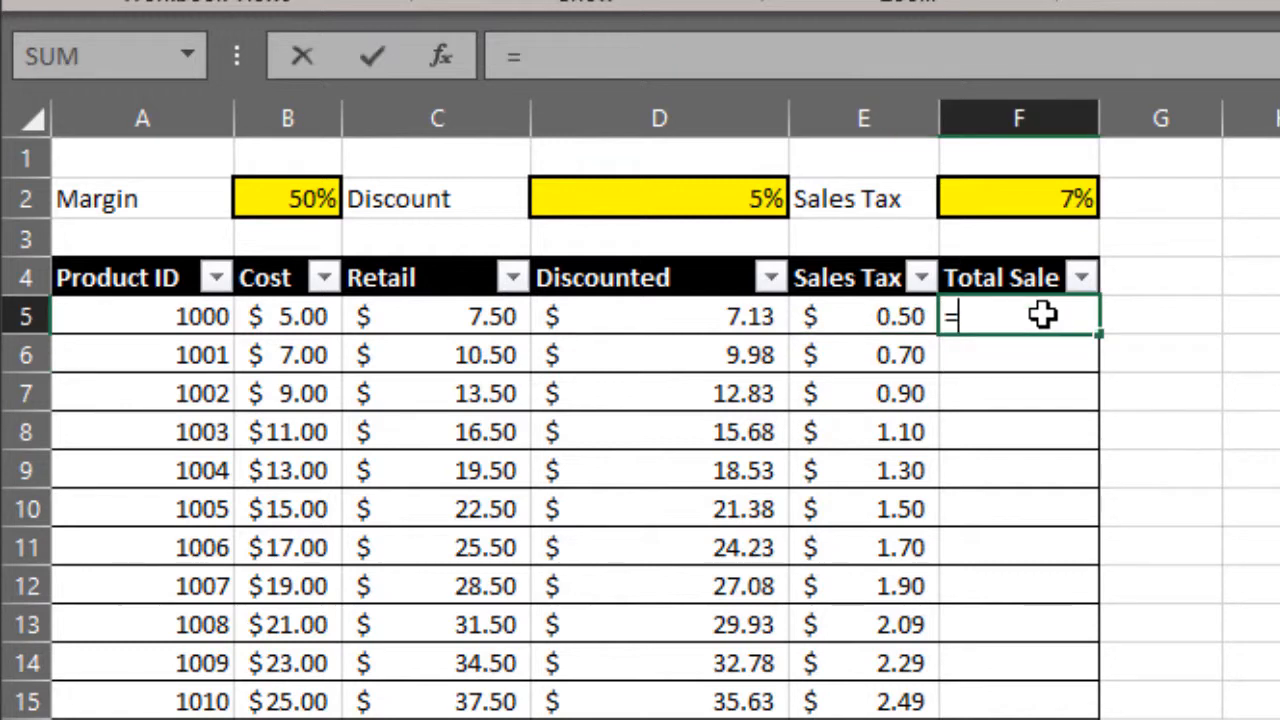
type("SUM")
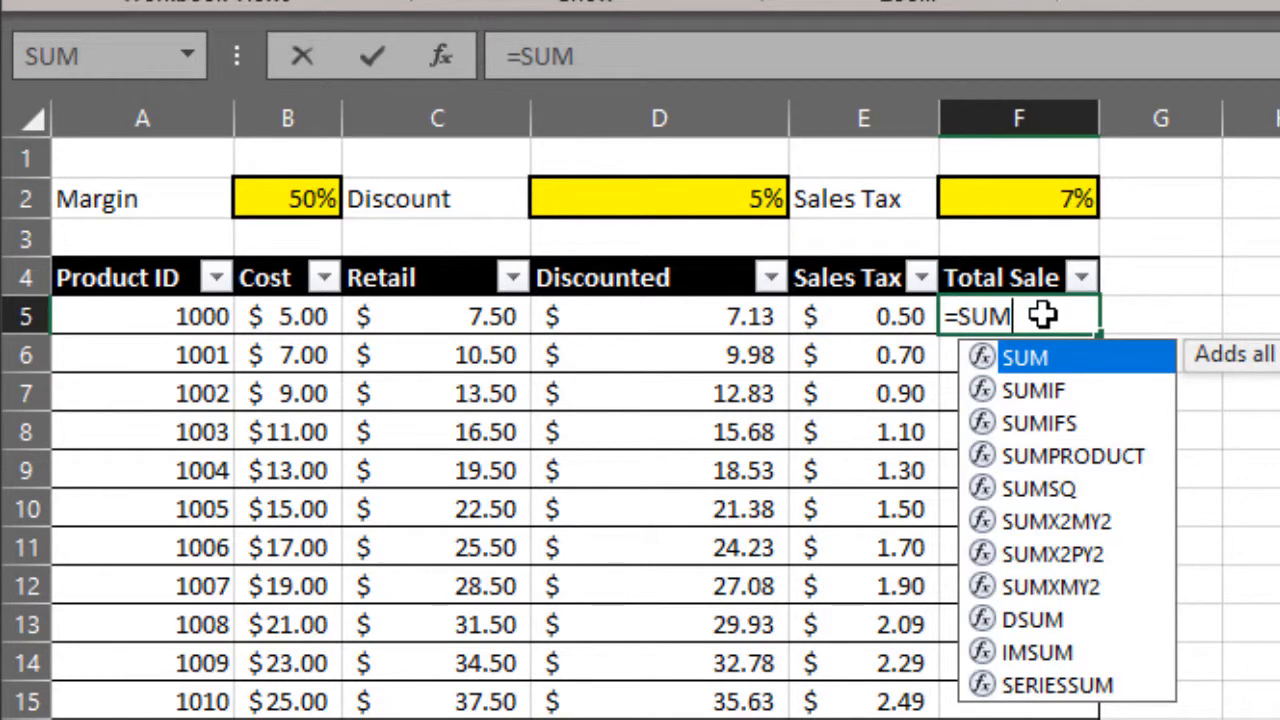
type("(")
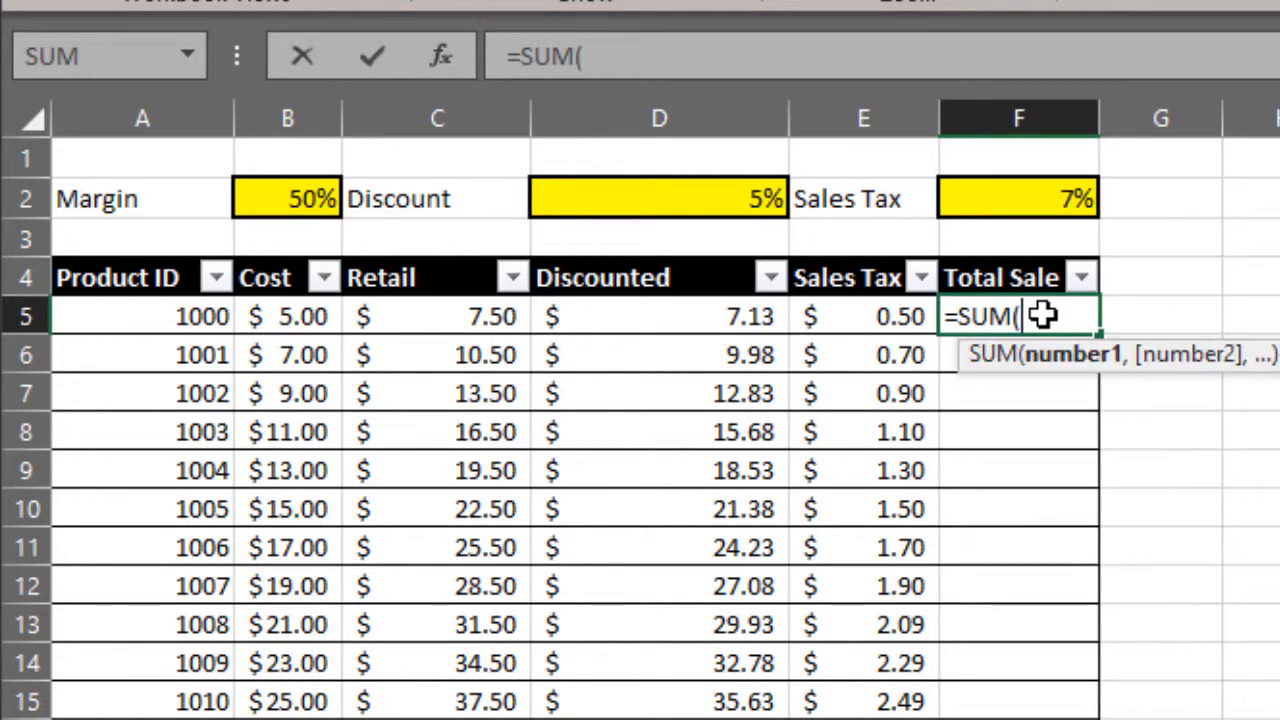
left_click(762, 316)
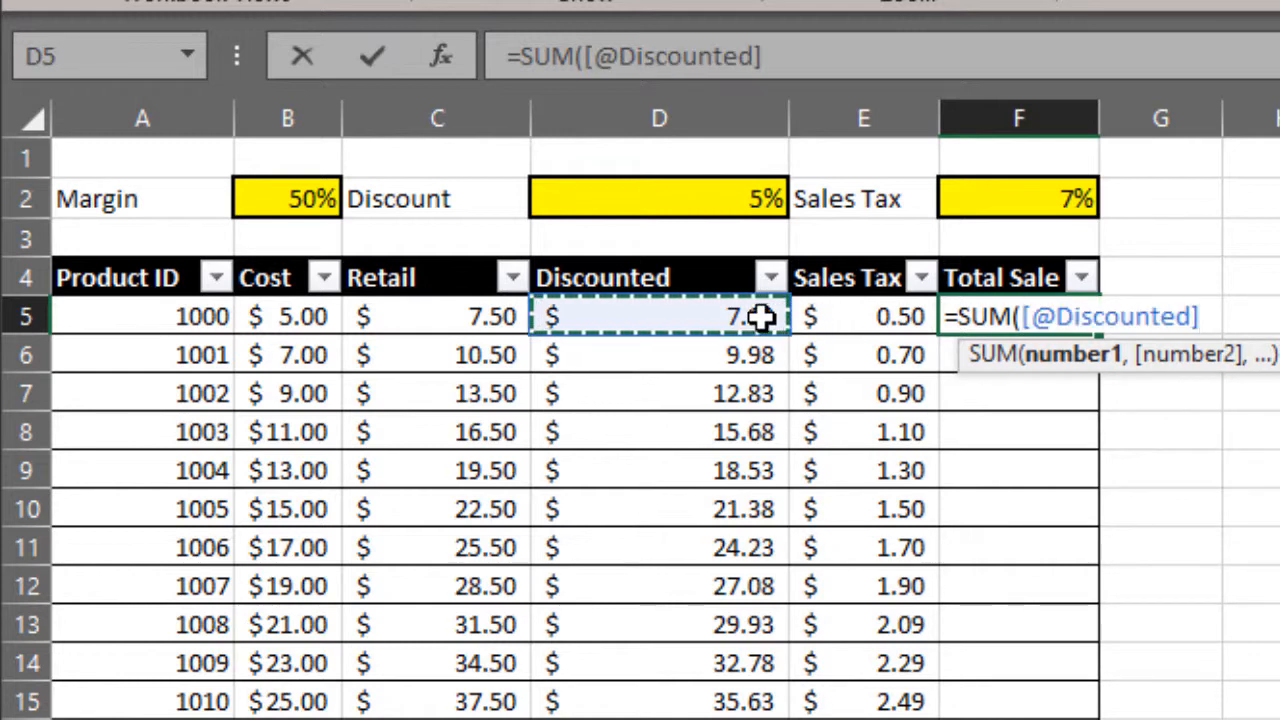
type("+")
left_click(856, 312)
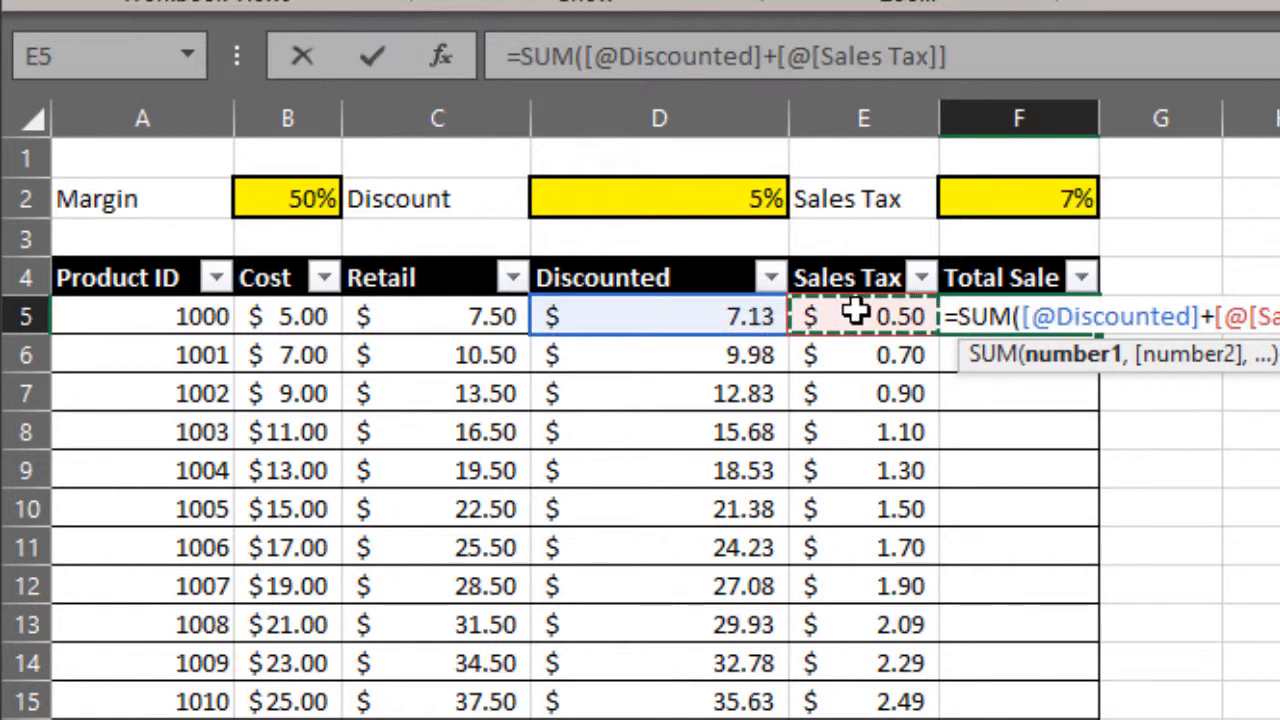
type(")")
key("Return")
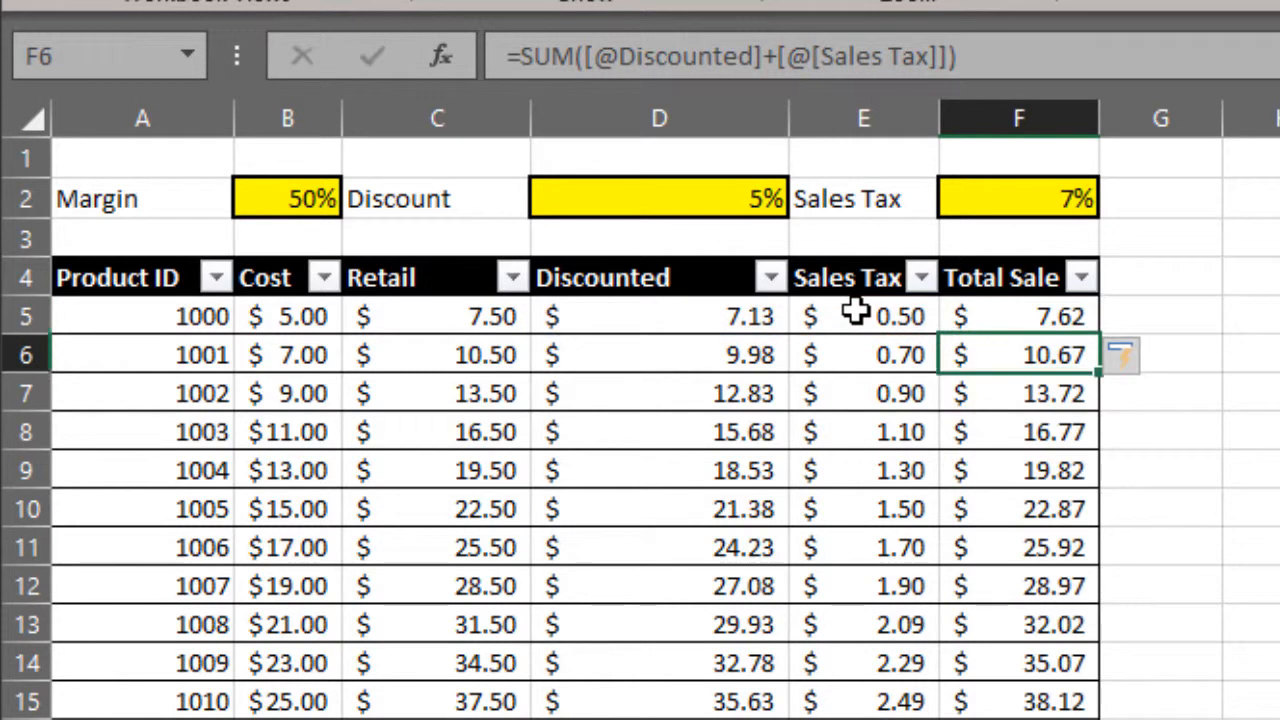
left_click(1272, 478)
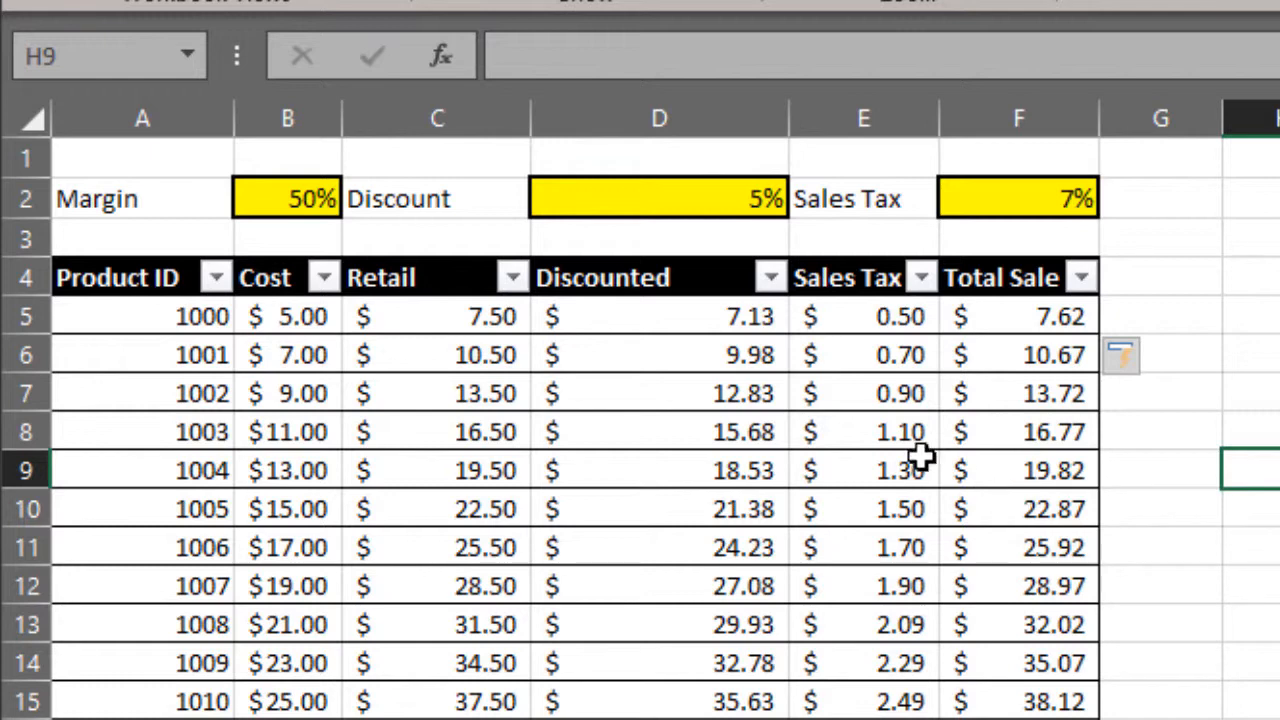
- Set the margin in cell B2 to 25%
left_click(300, 197)
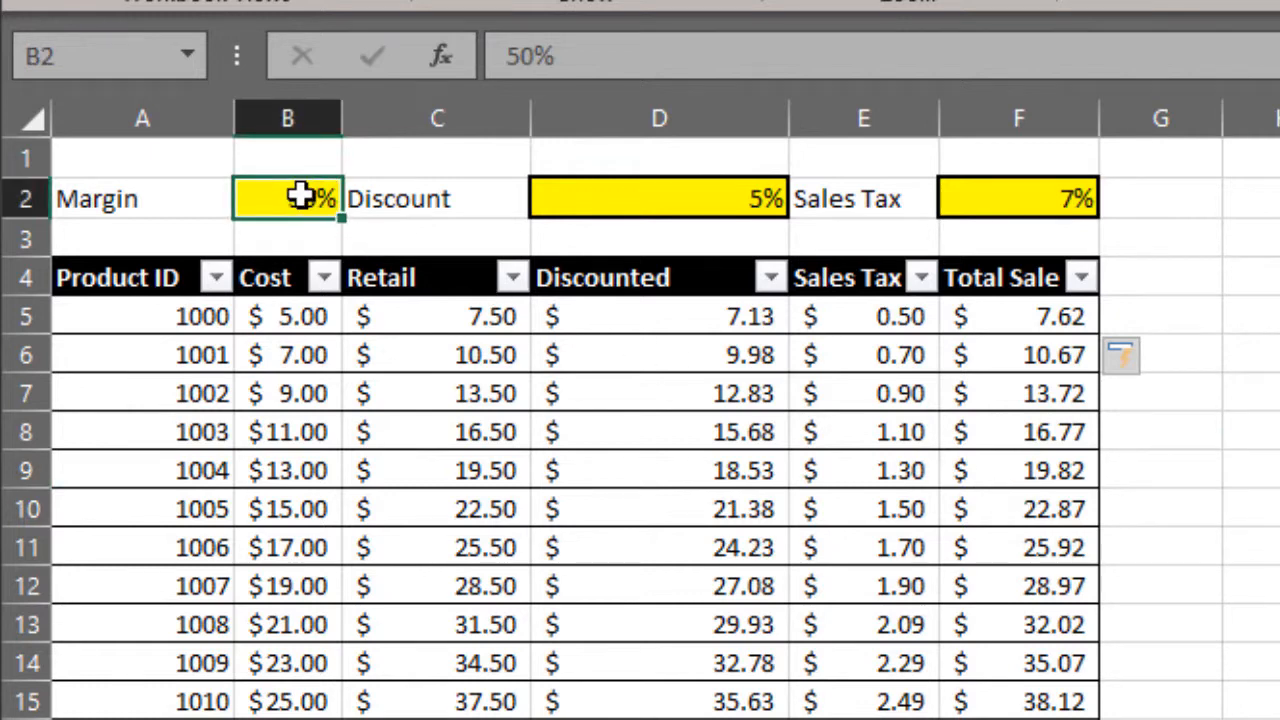
type("25")
key("Return")
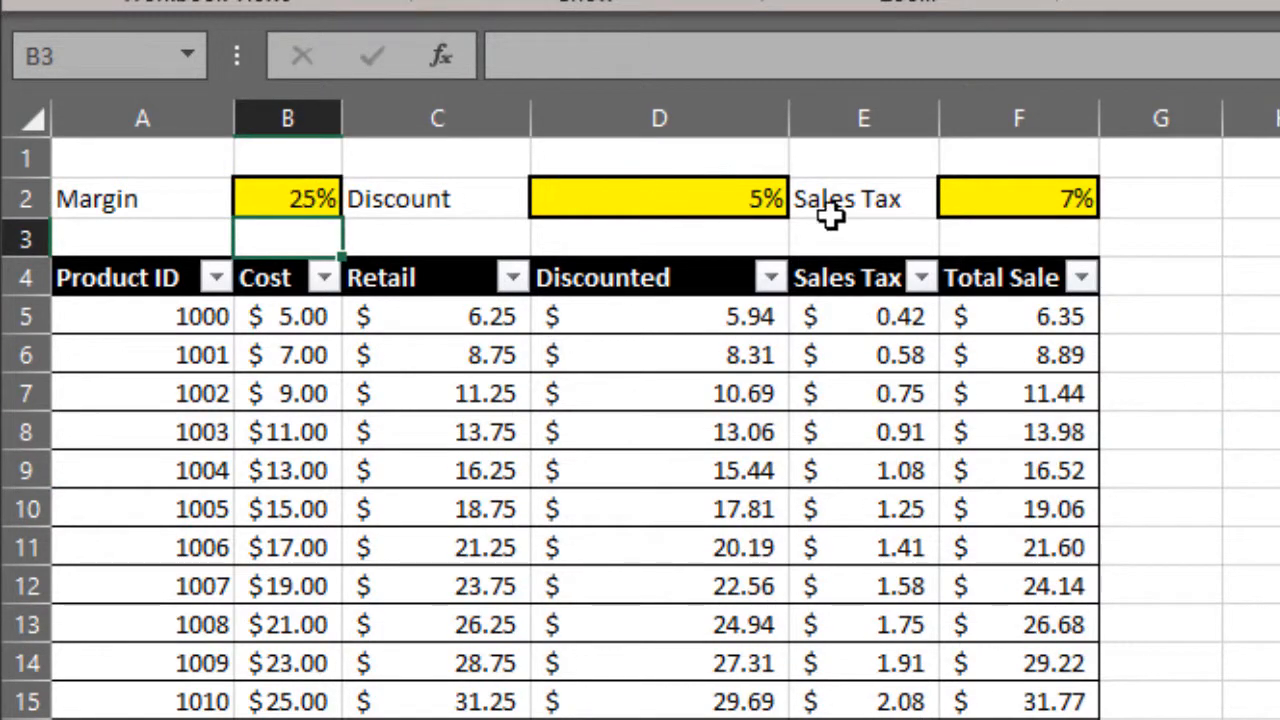
- Set the discount rate in cell D2 to 27% to test how the product prices respond
left_click(760, 200)
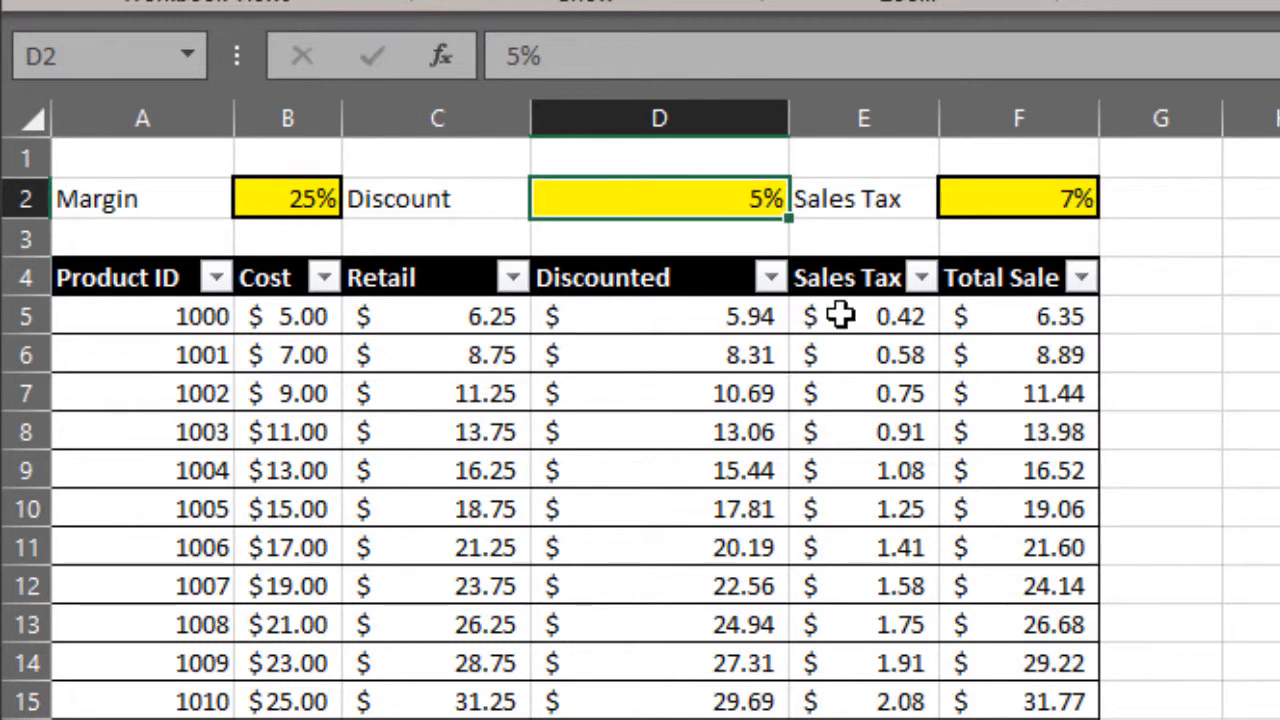
type("27")
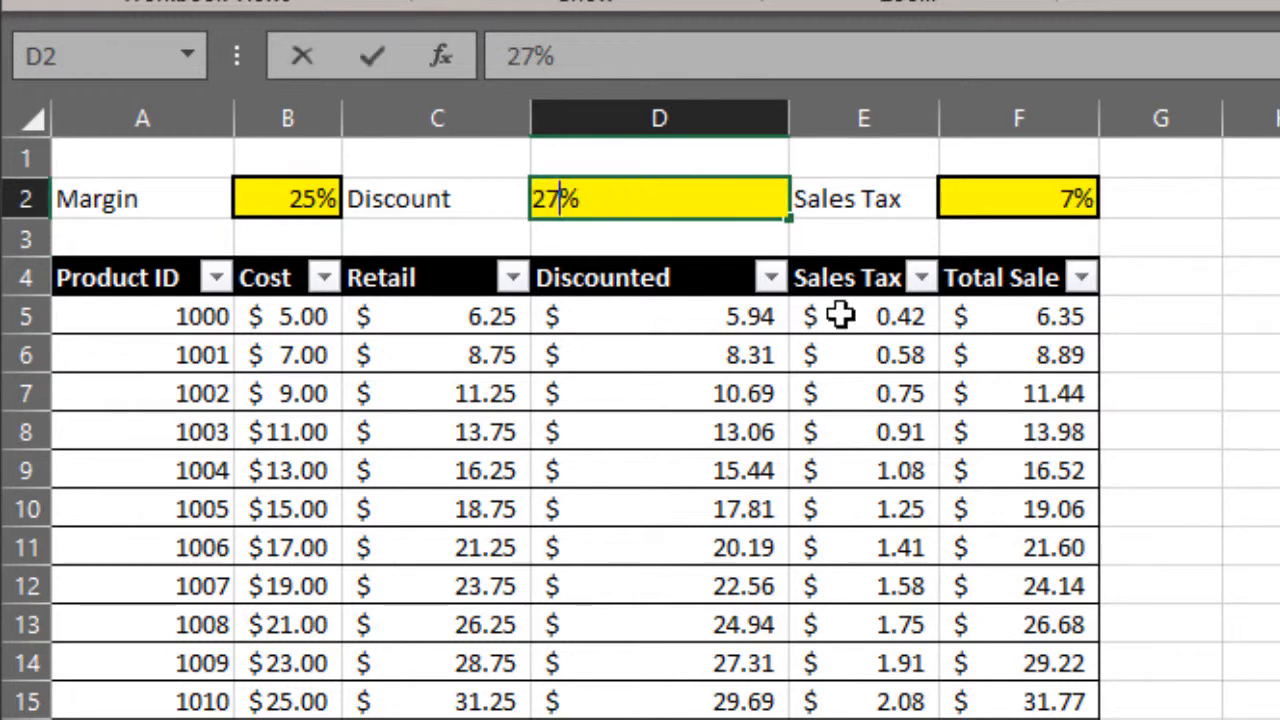
key("Return")
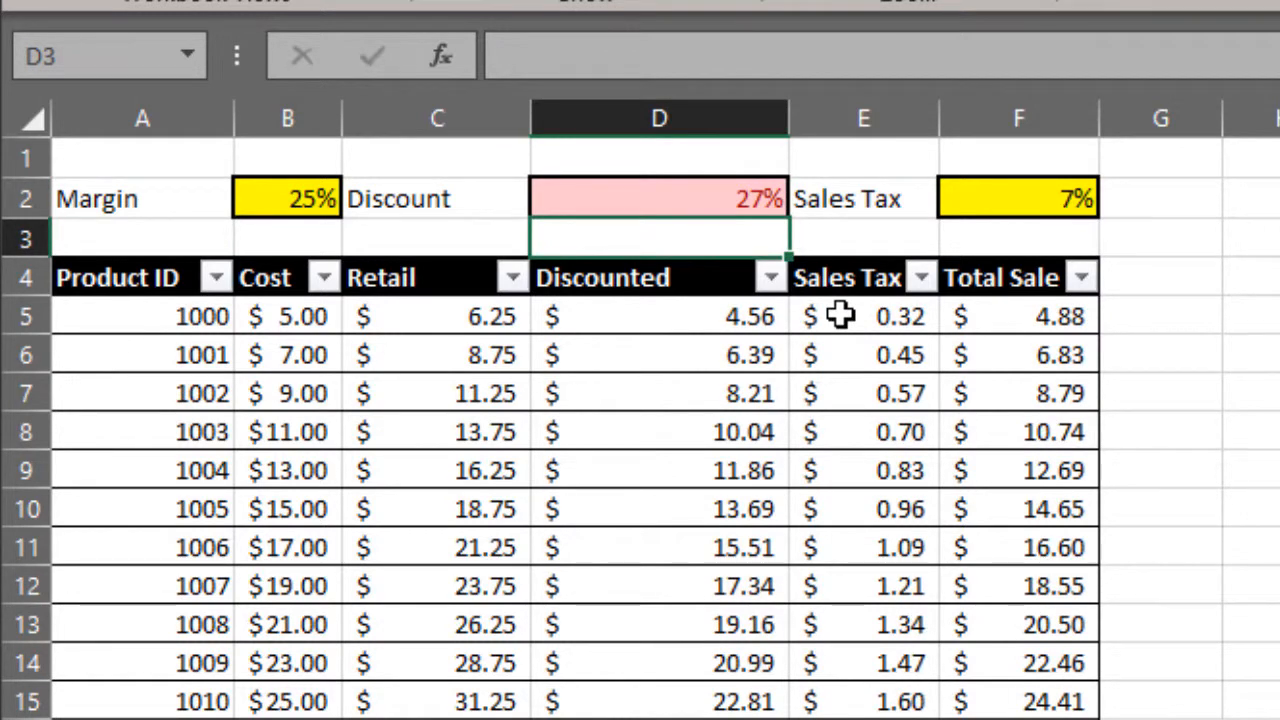
- Replace the discount rate in cell D2 with 10%
left_click(686, 196)
double_click(688, 195)
key("BackSpace")
key("BackSpace")
type("10")
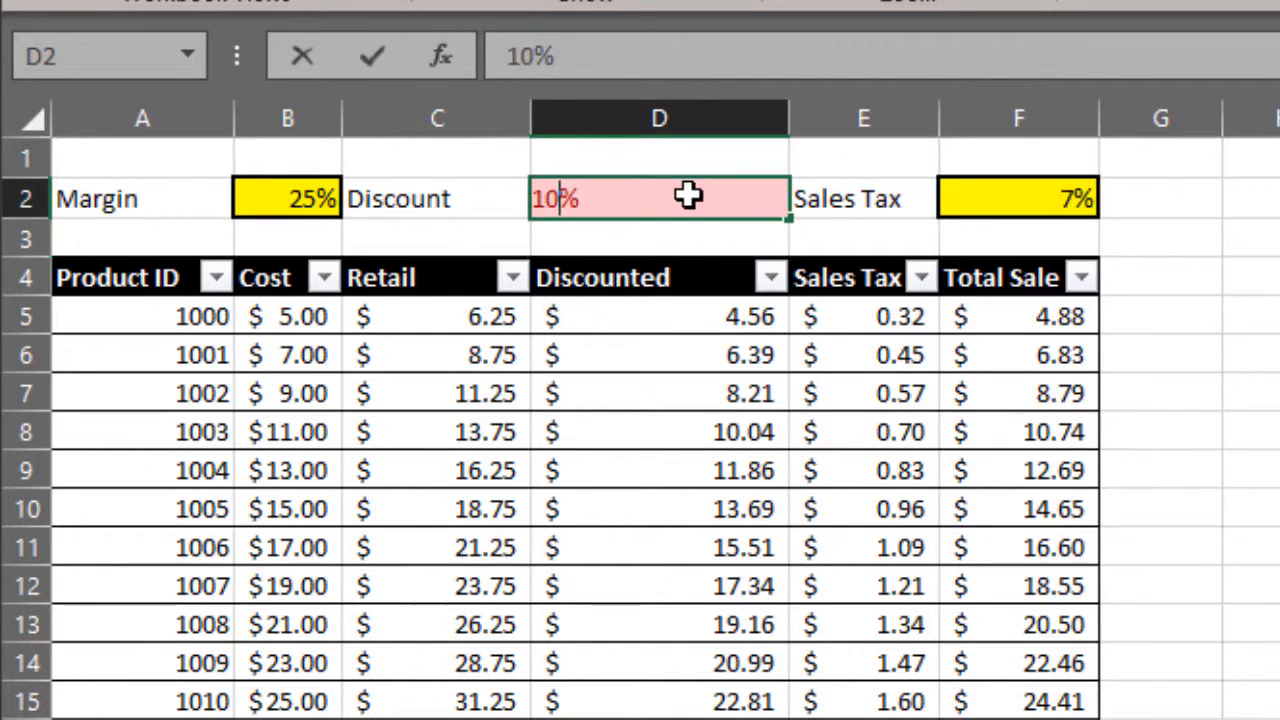
- Set the sales tax rate in cell F2 to 6% and check the recalculated product rows
left_click(1034, 197)
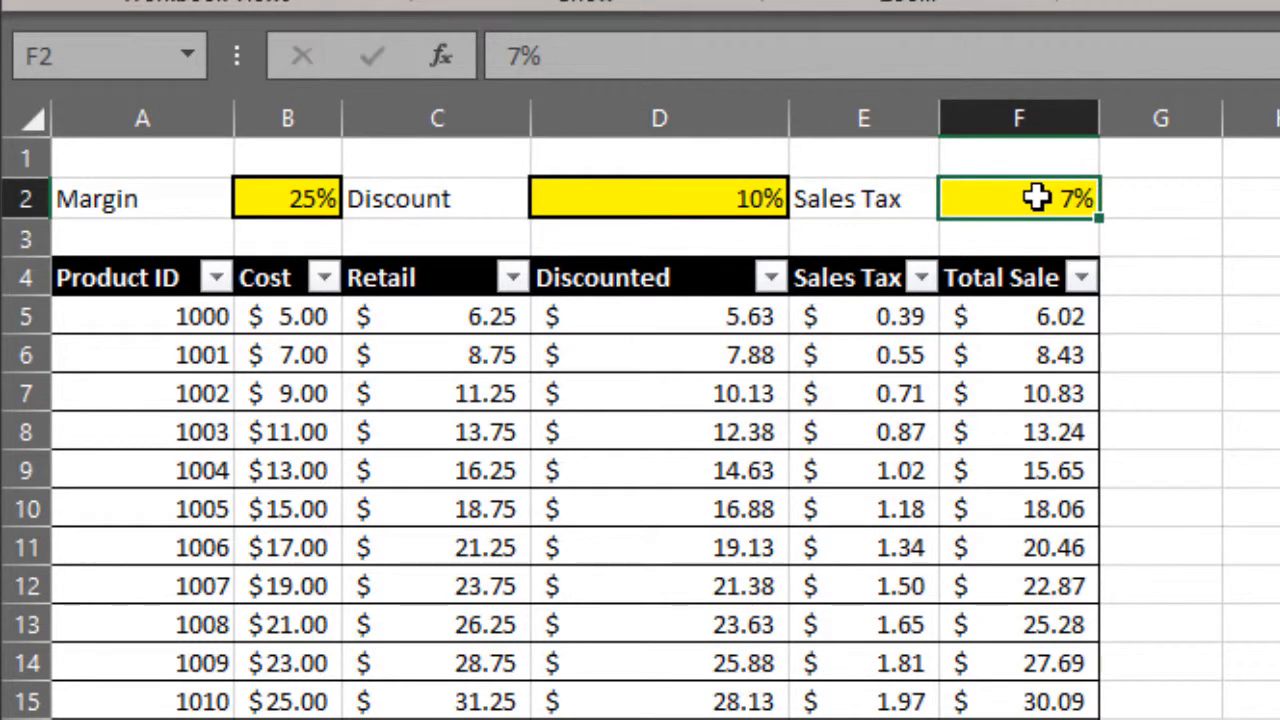
type("6")
key("Return")
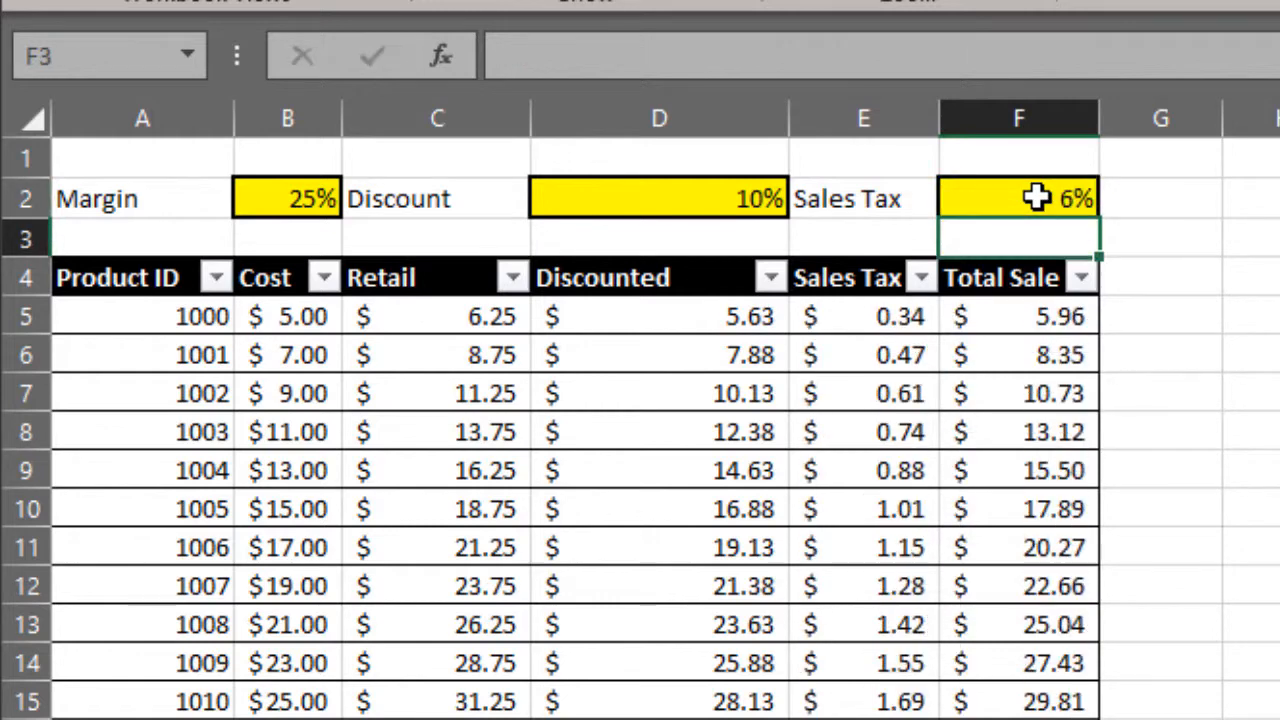
scroll(1003, 680, "down", 7)
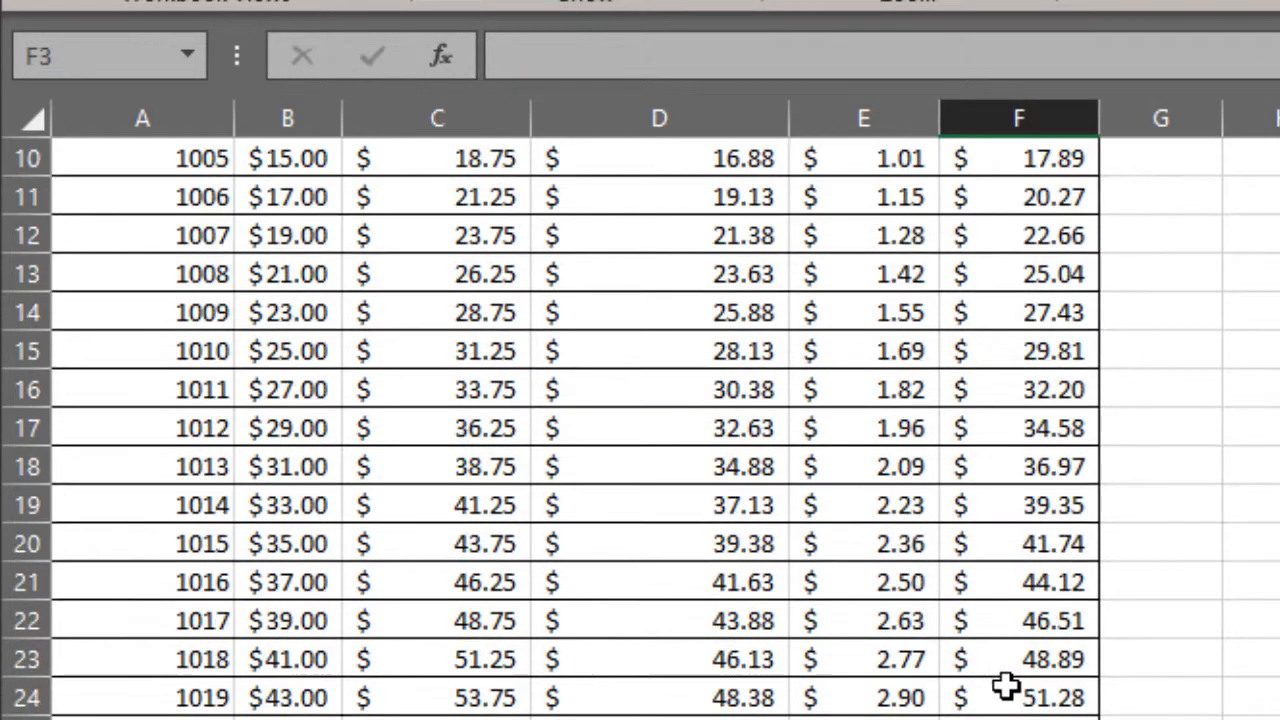
scroll(1003, 683, "up", 7)
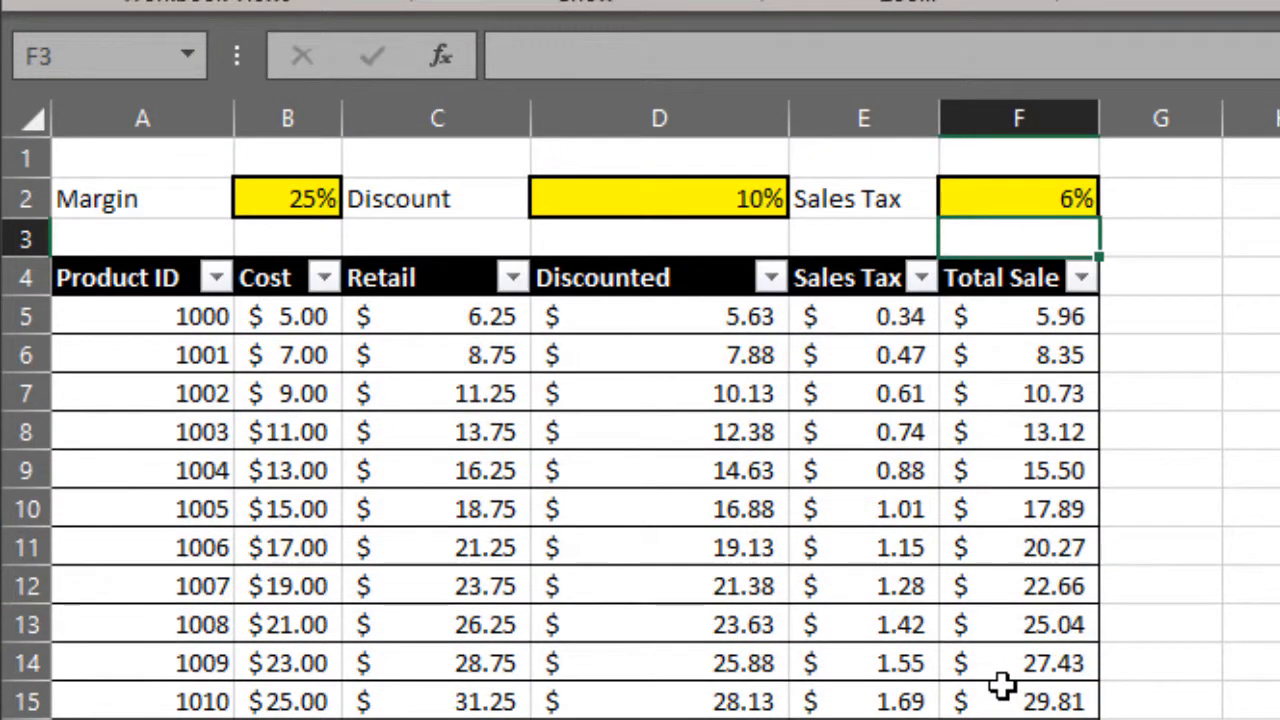
scroll(1001, 685, "down", 7)
scroll(1001, 685, "up", 7)
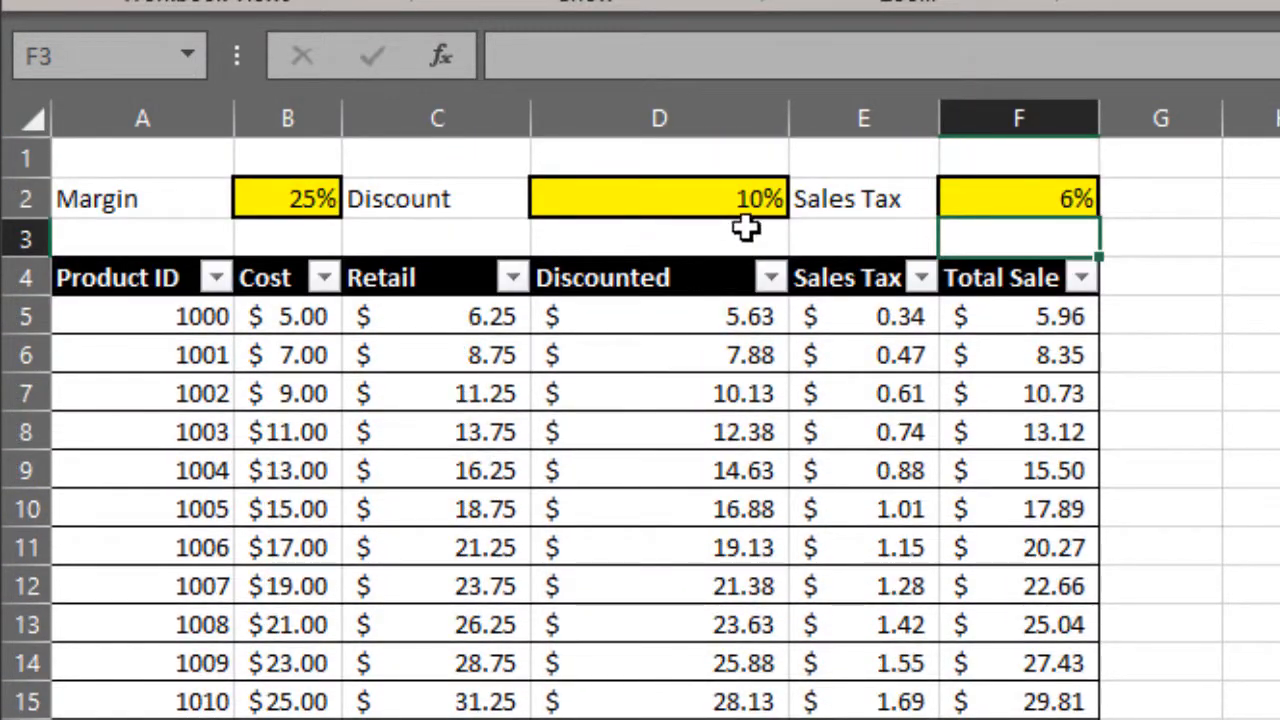
- Set the margin in cell B2 to 50%
left_click(279, 201)
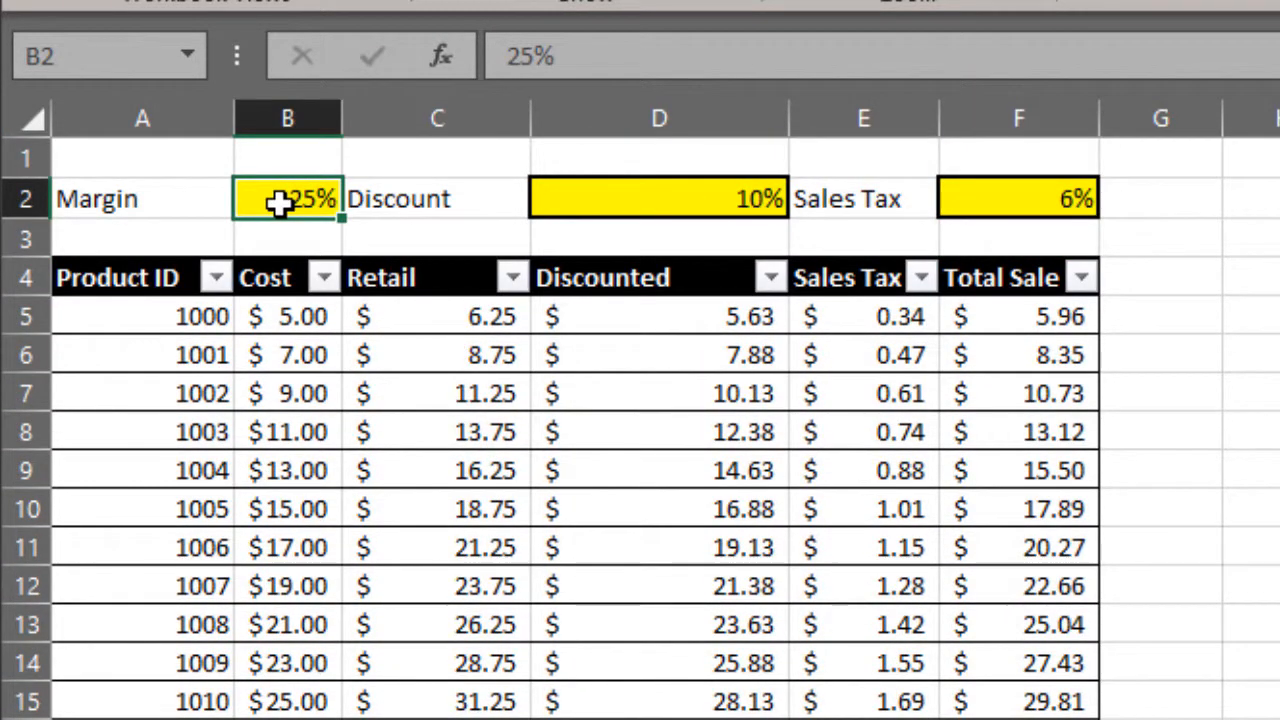
type("50")
key("Return")
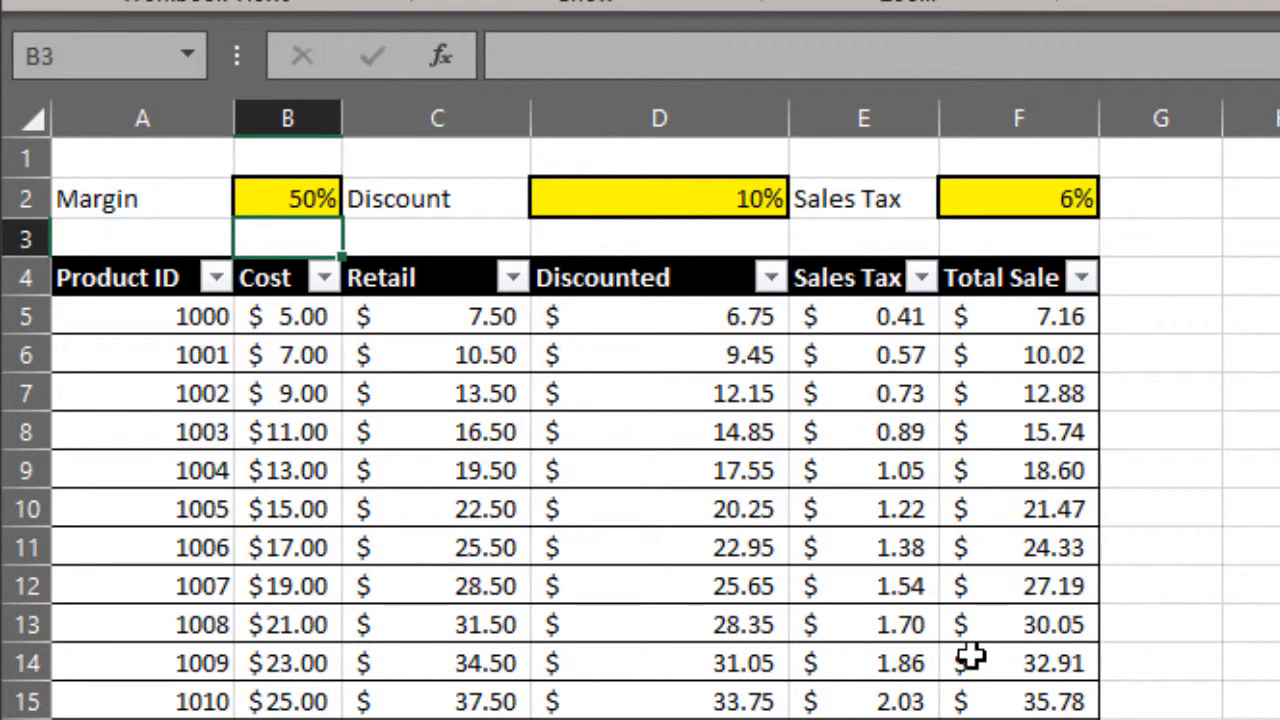
- Review the recalculated retail, discounted, tax and total prices down the whole product table
scroll(815, 370, "down", 7)
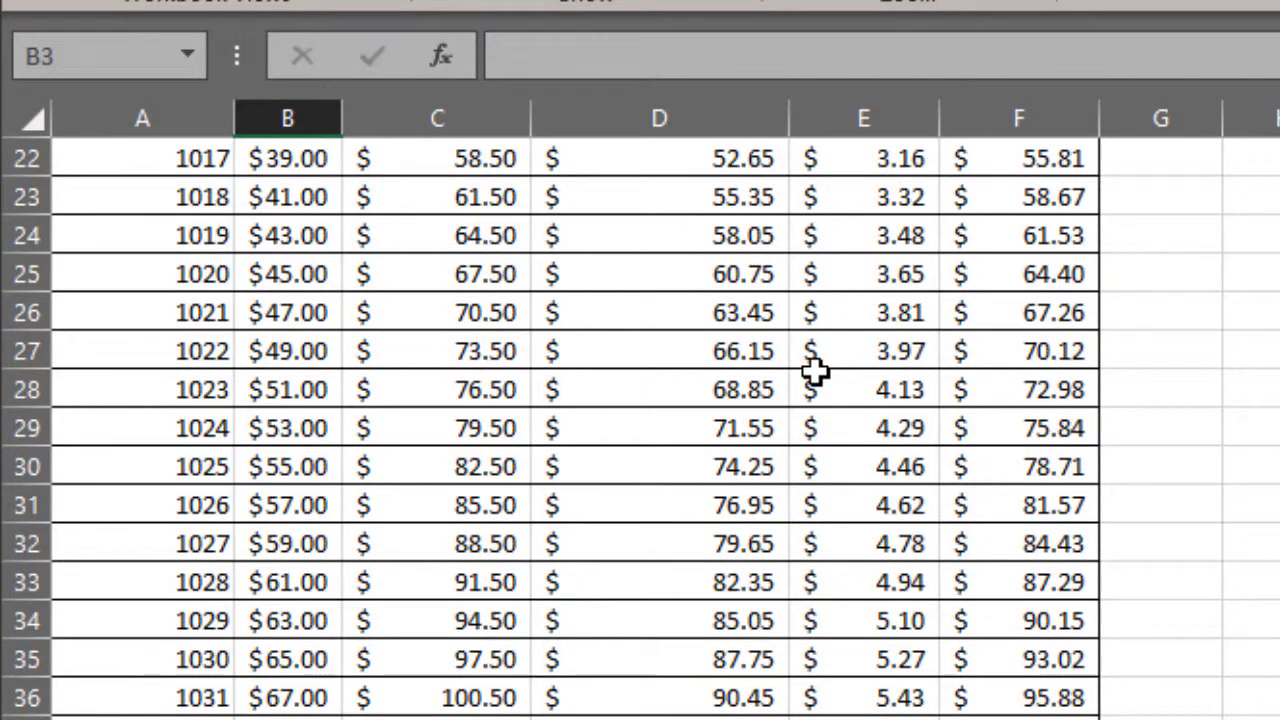
scroll(815, 370, "down", 7)
scroll(815, 370, "up", 14)
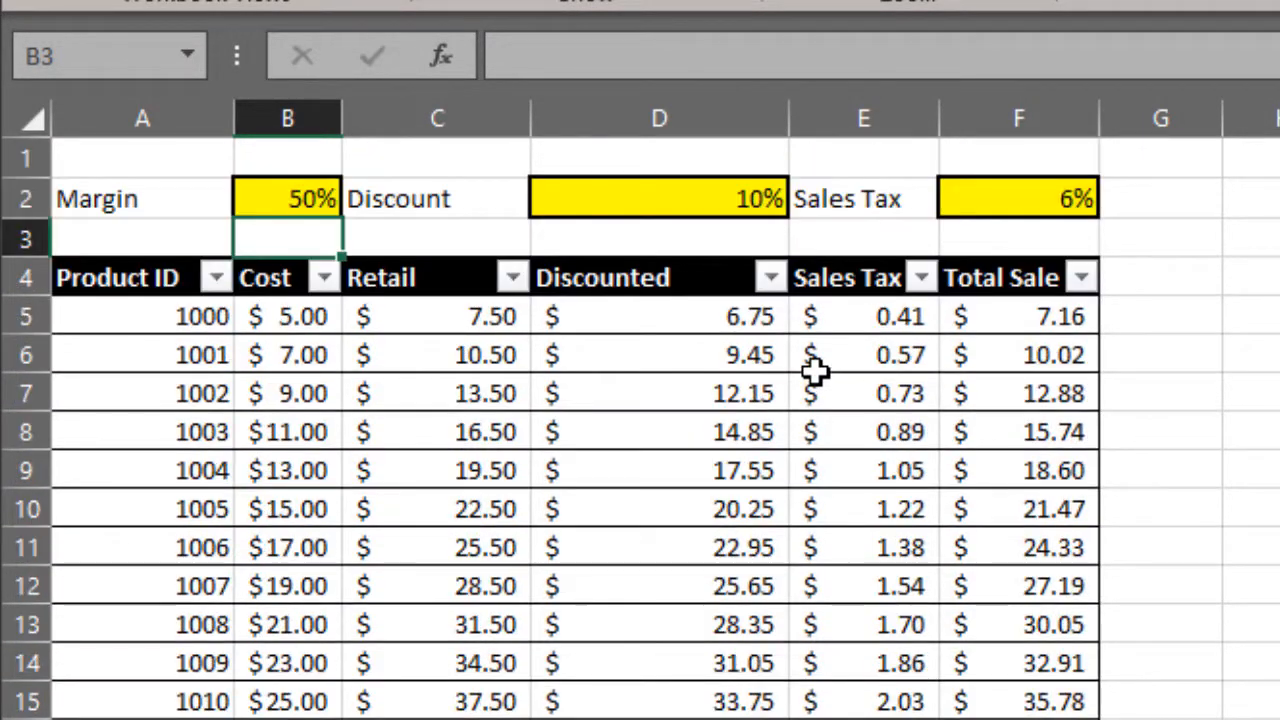
scroll(815, 370, "down", 3)
scroll(815, 370, "up", 3)
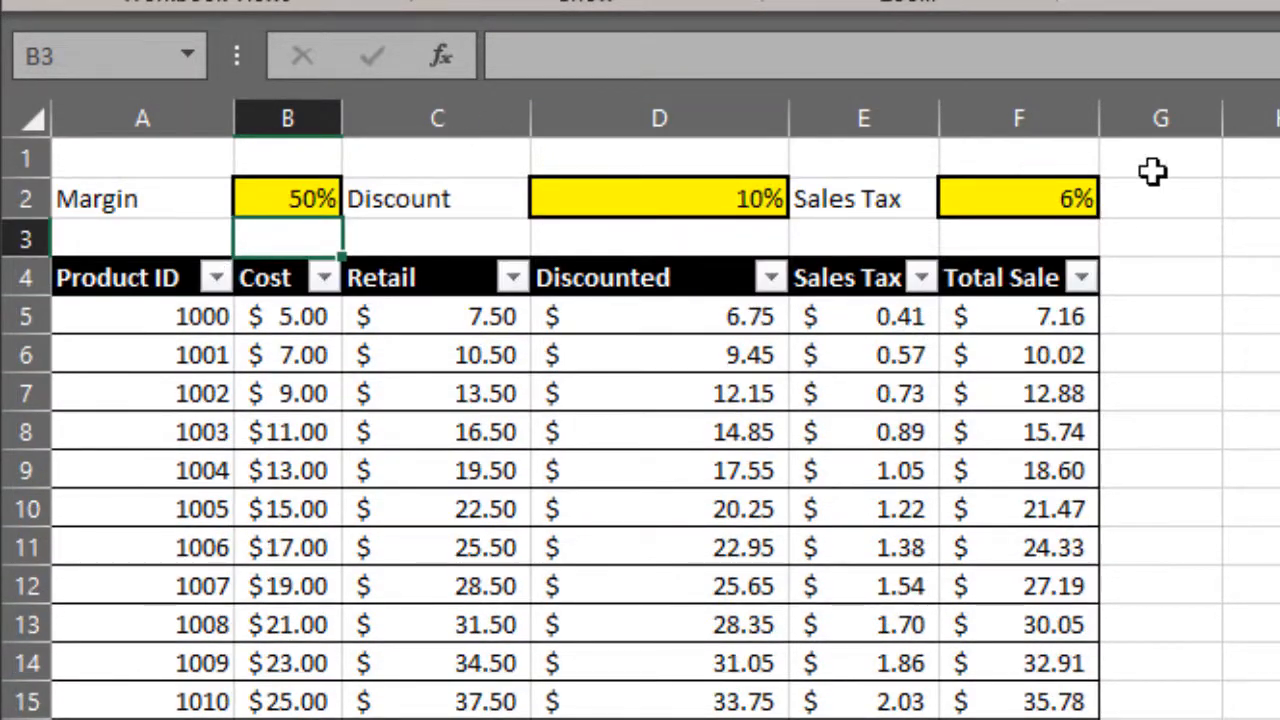
left_click(1234, 194)
scroll(205, 275, "down", 4)
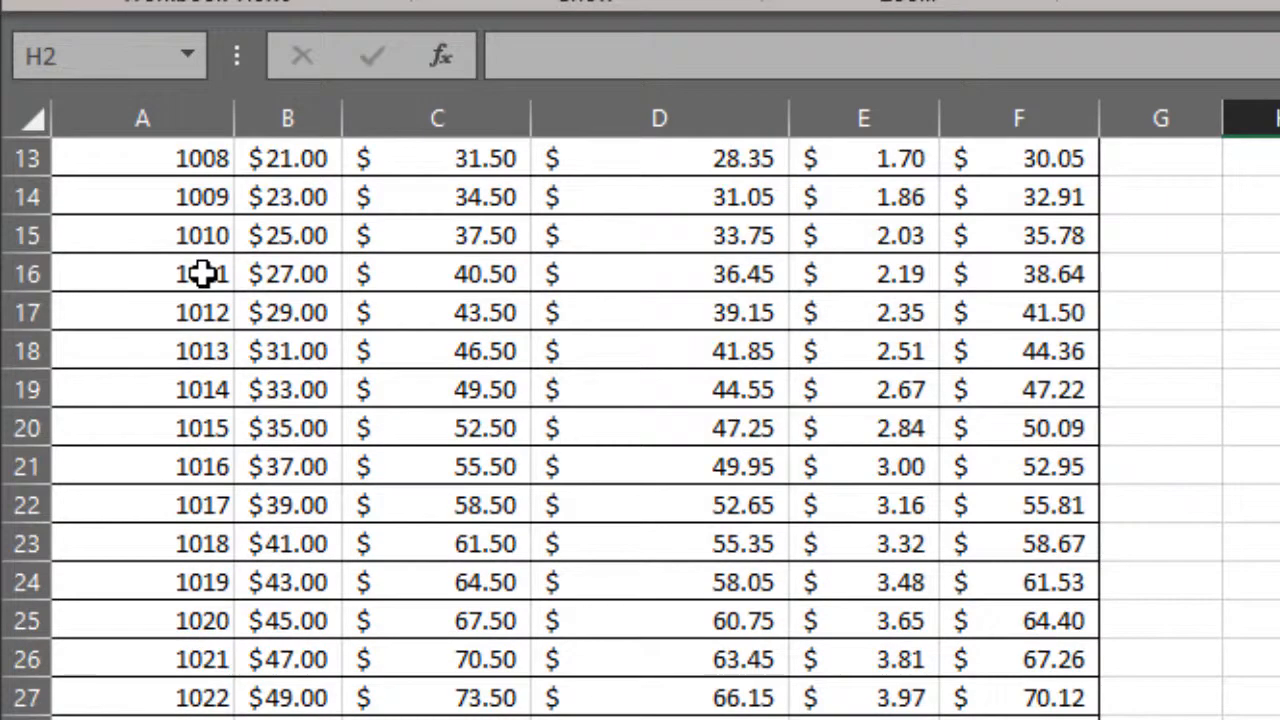
scroll(205, 275, "down", 9)
scroll(206, 272, "up", 13)
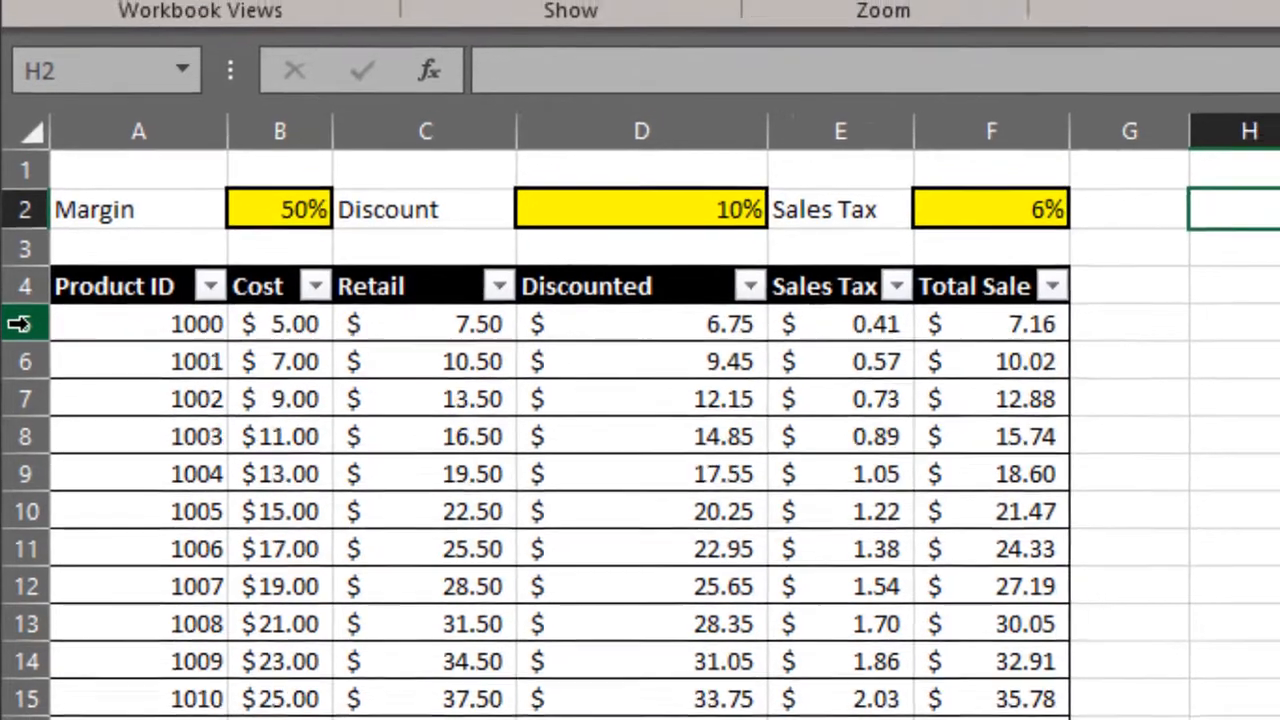
- Freeze the panes above row 5 so the rate cells and table headers stay in view
left_click(20, 316)
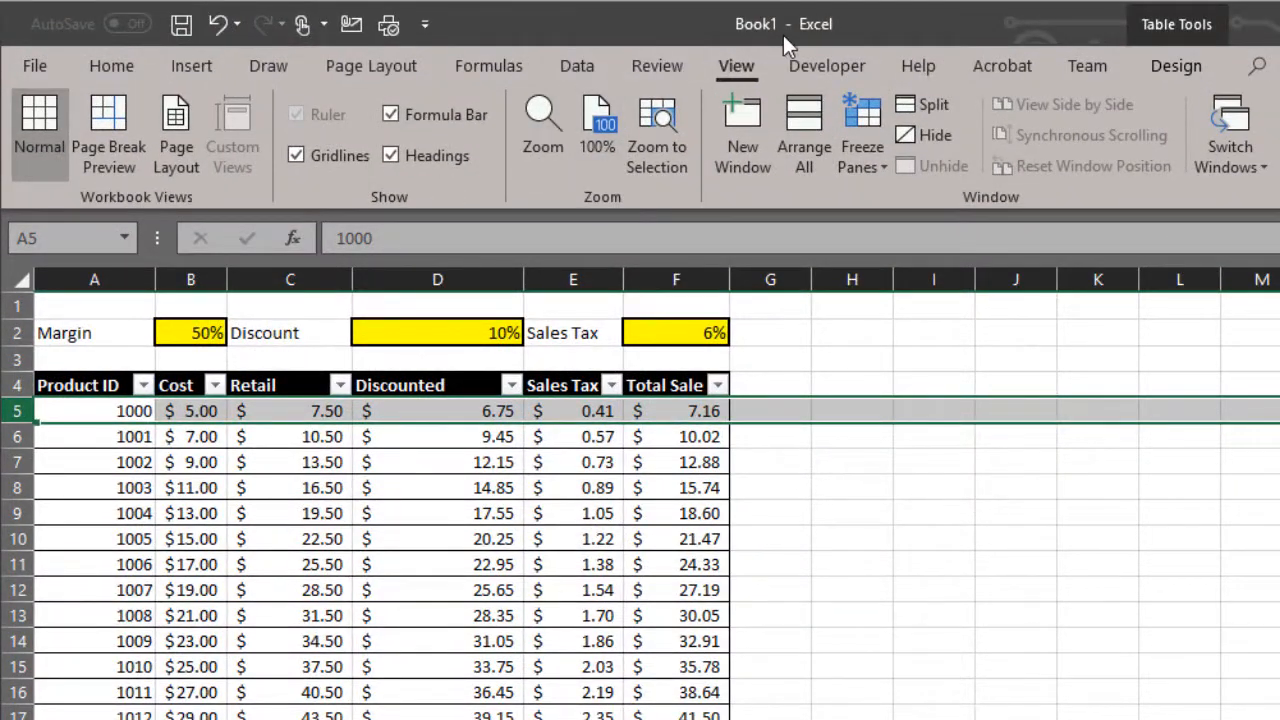
left_click(876, 167)
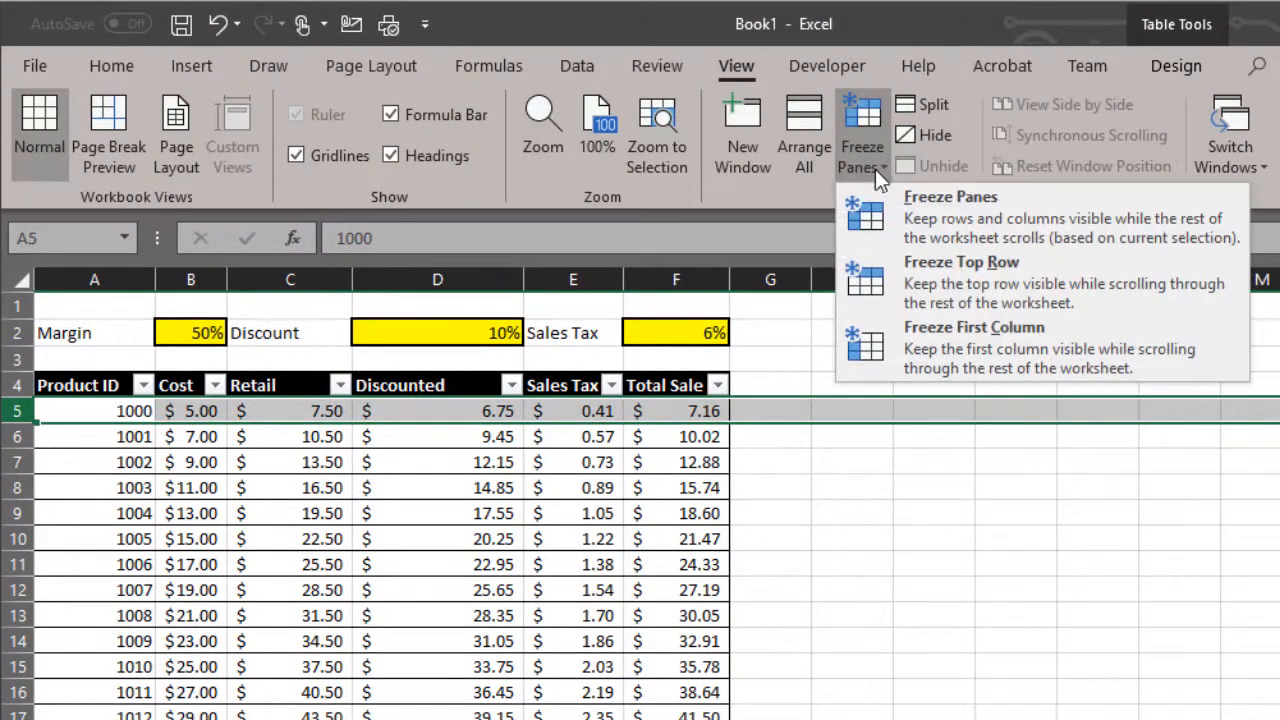
left_click(941, 214)
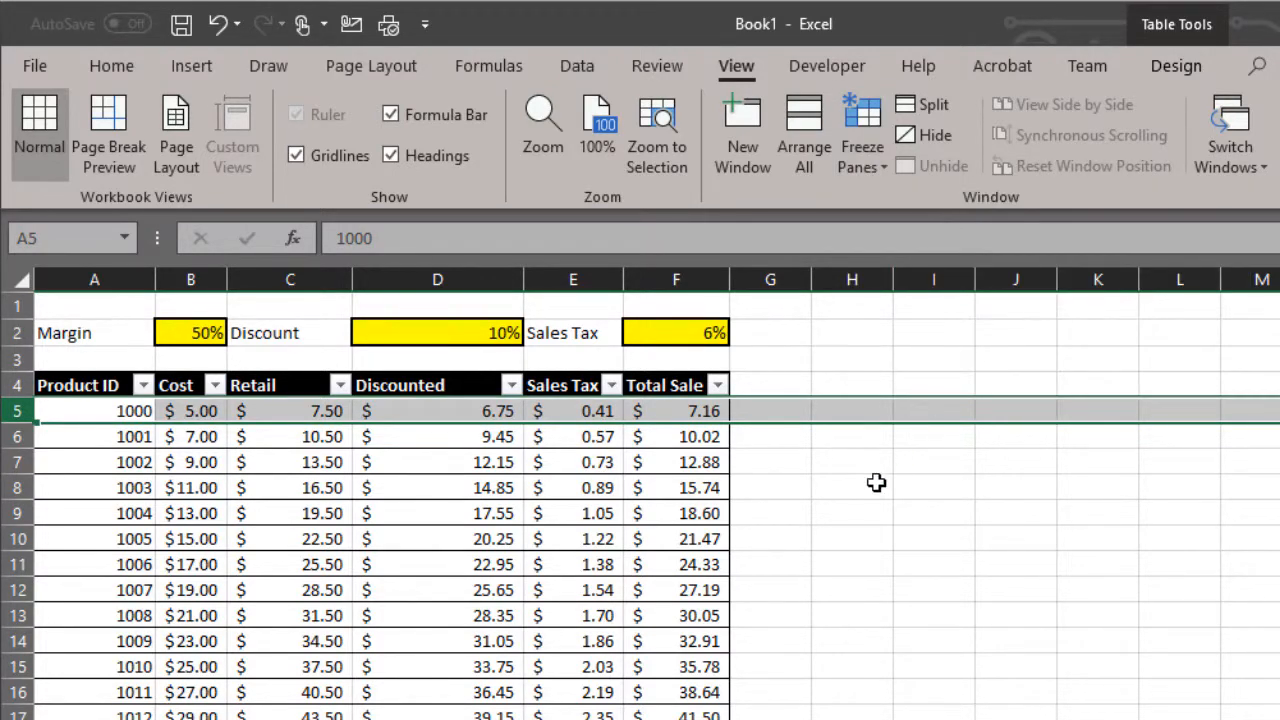
- Check the frozen rate and header rows while looking through the product table down to its last rows
scroll(876, 483, "down", 10)
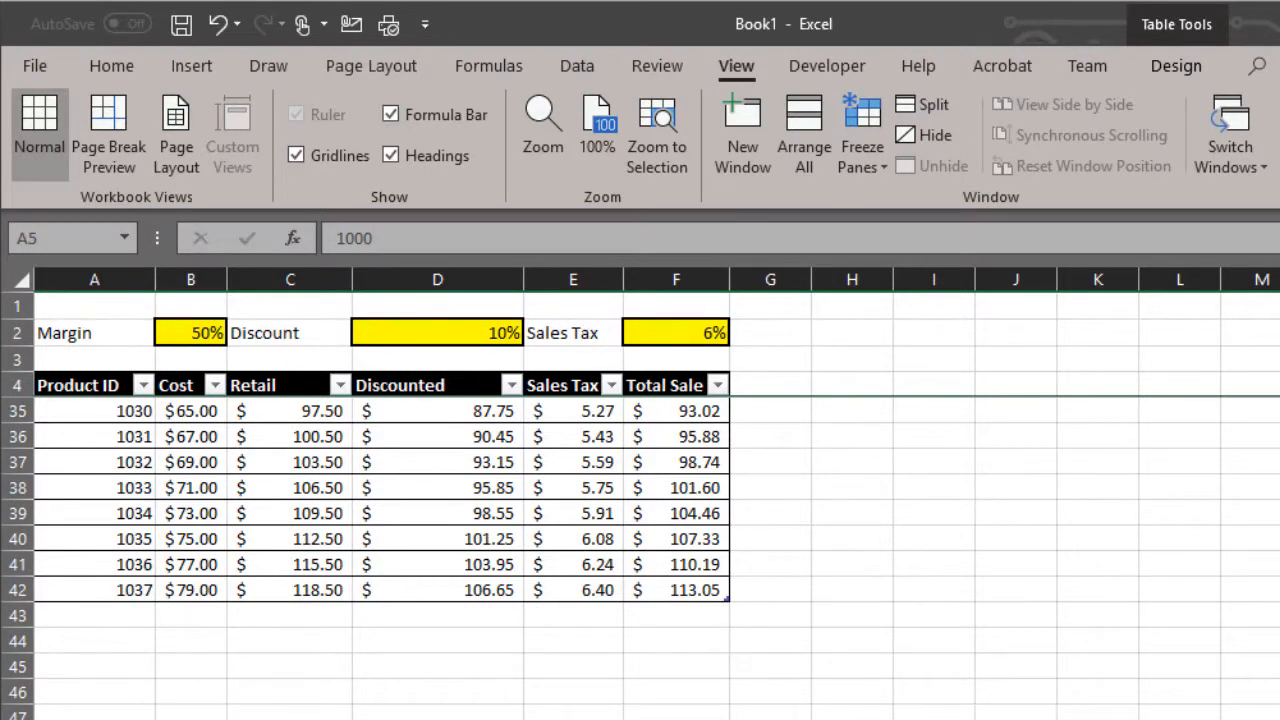
scroll(429, 517, "up", 9)
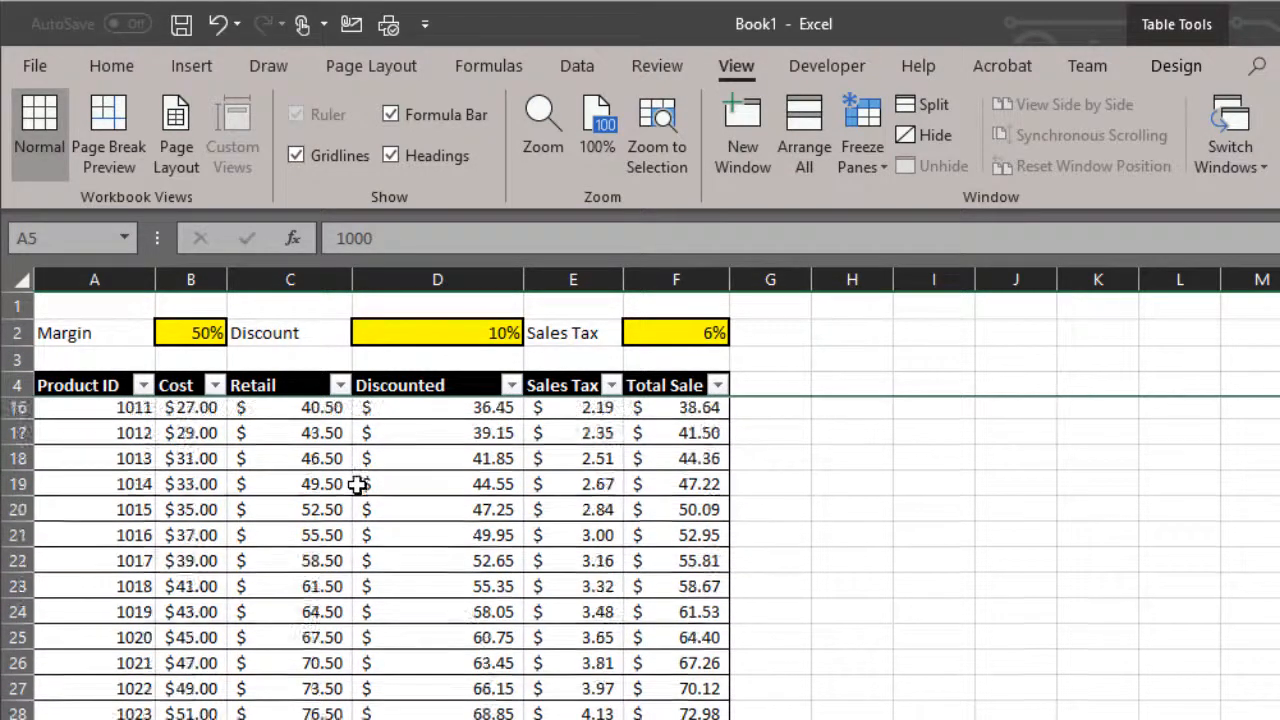
scroll(286, 477, "up", 1)
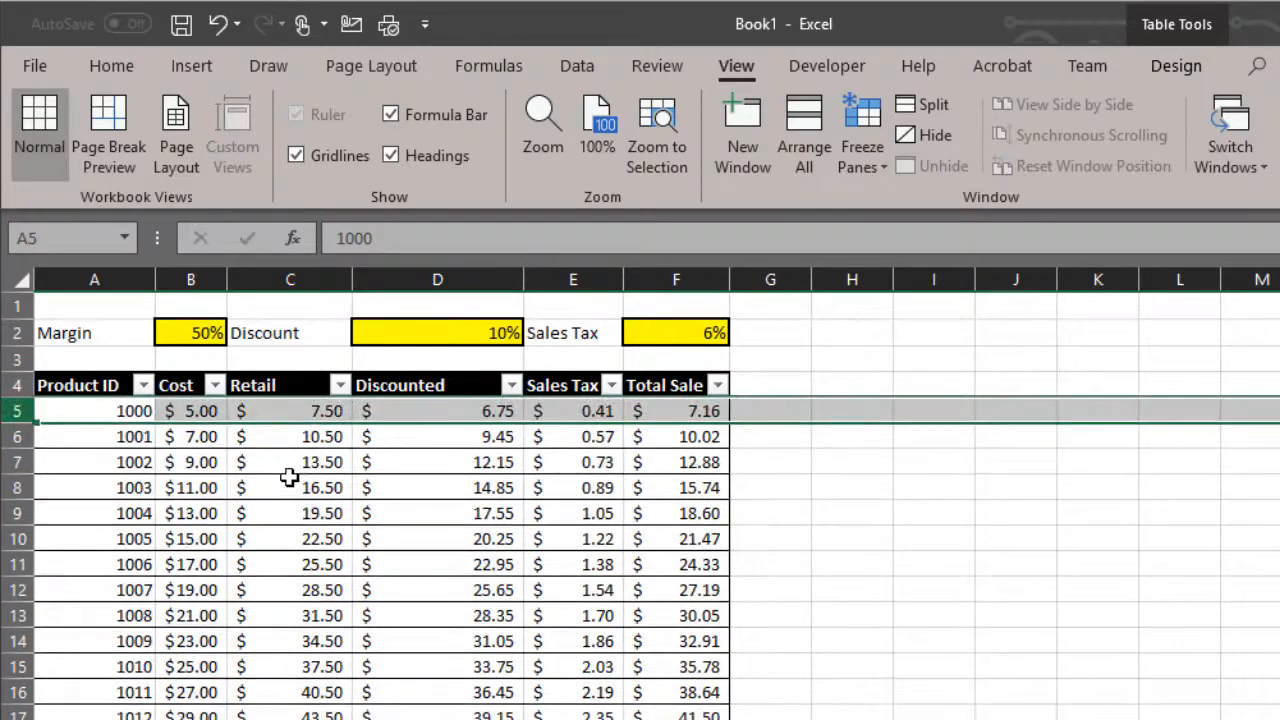
scroll(286, 477, "down", 8)
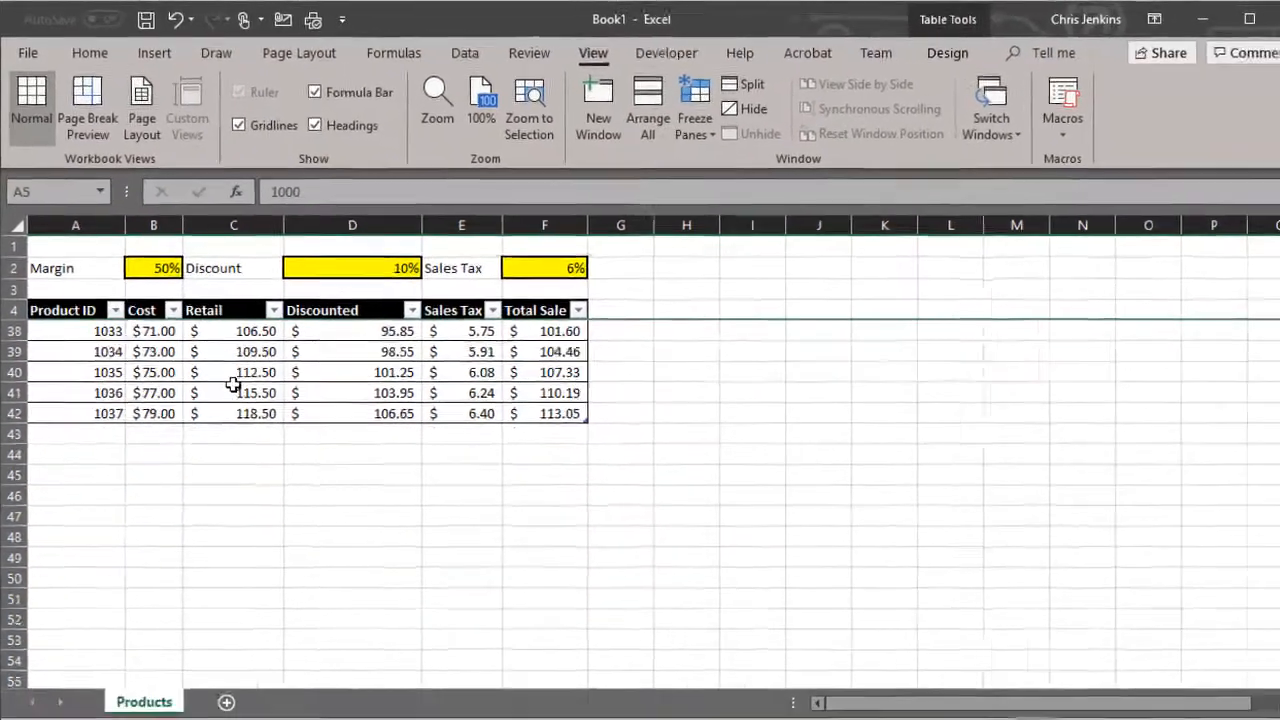
scroll(280, 462, "up", 11)
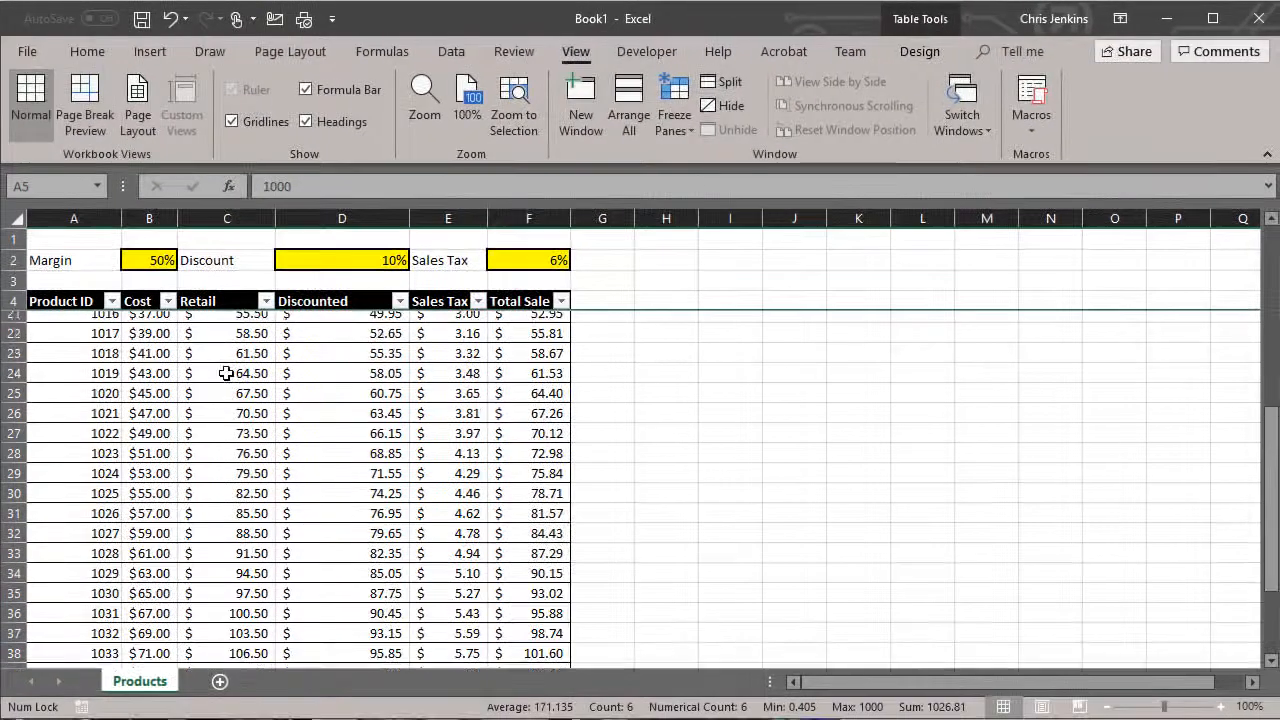
scroll(1241, 363, "down", 3)
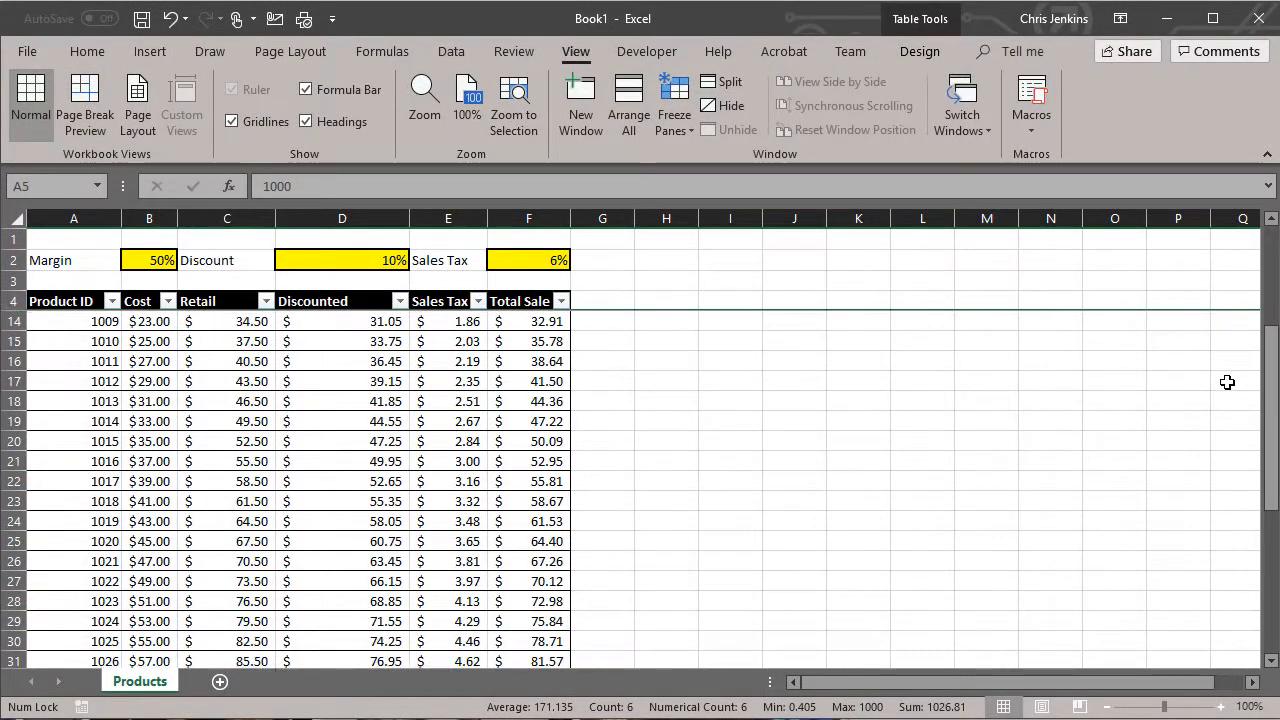
scroll(1230, 378, "up", 1)
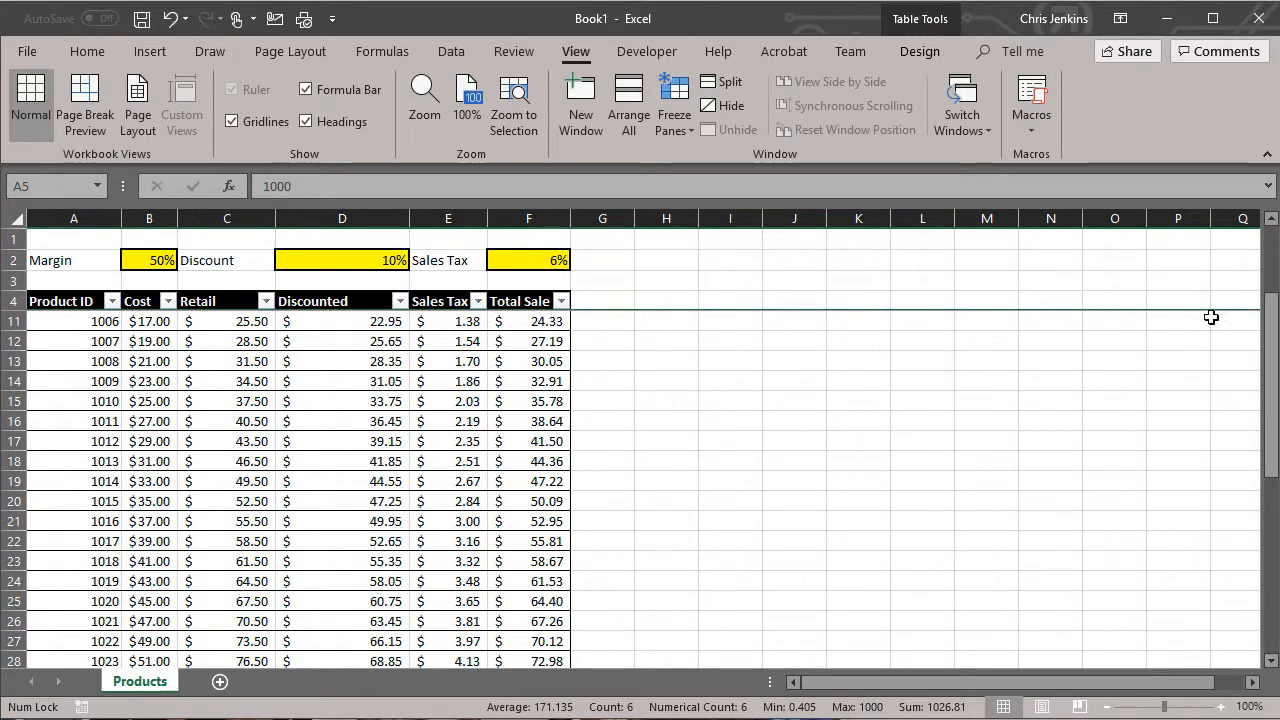
scroll(106, 368, "up", 2)
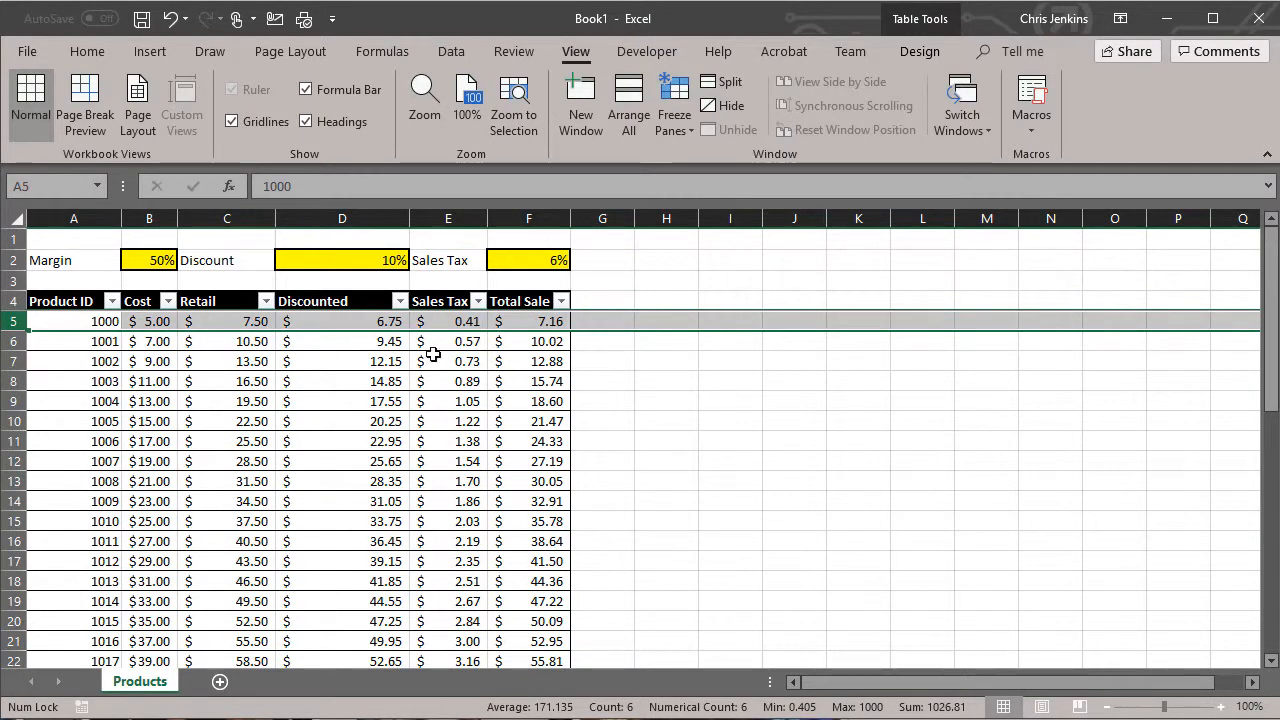
scroll(370, 390, "down", 4)
scroll(370, 390, "down", 3)
scroll(370, 390, "up", 7)
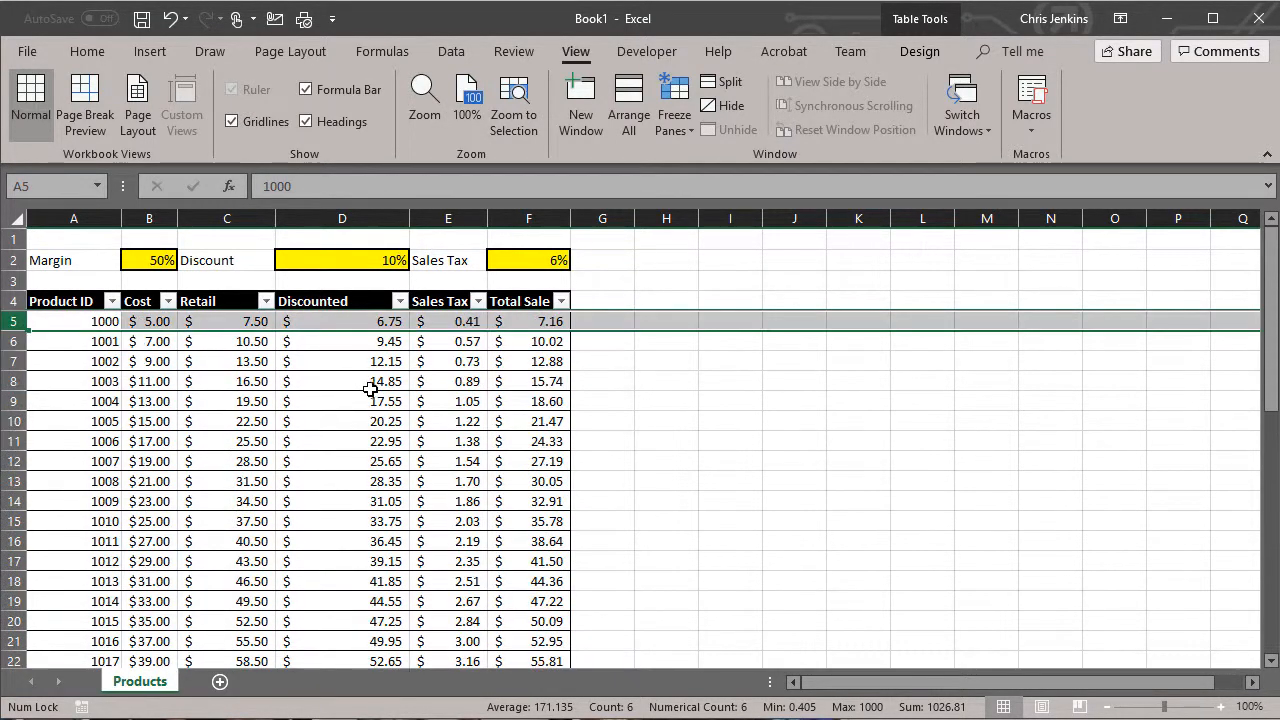
- Set the margin in cell B2 to 25%
left_click(137, 258)
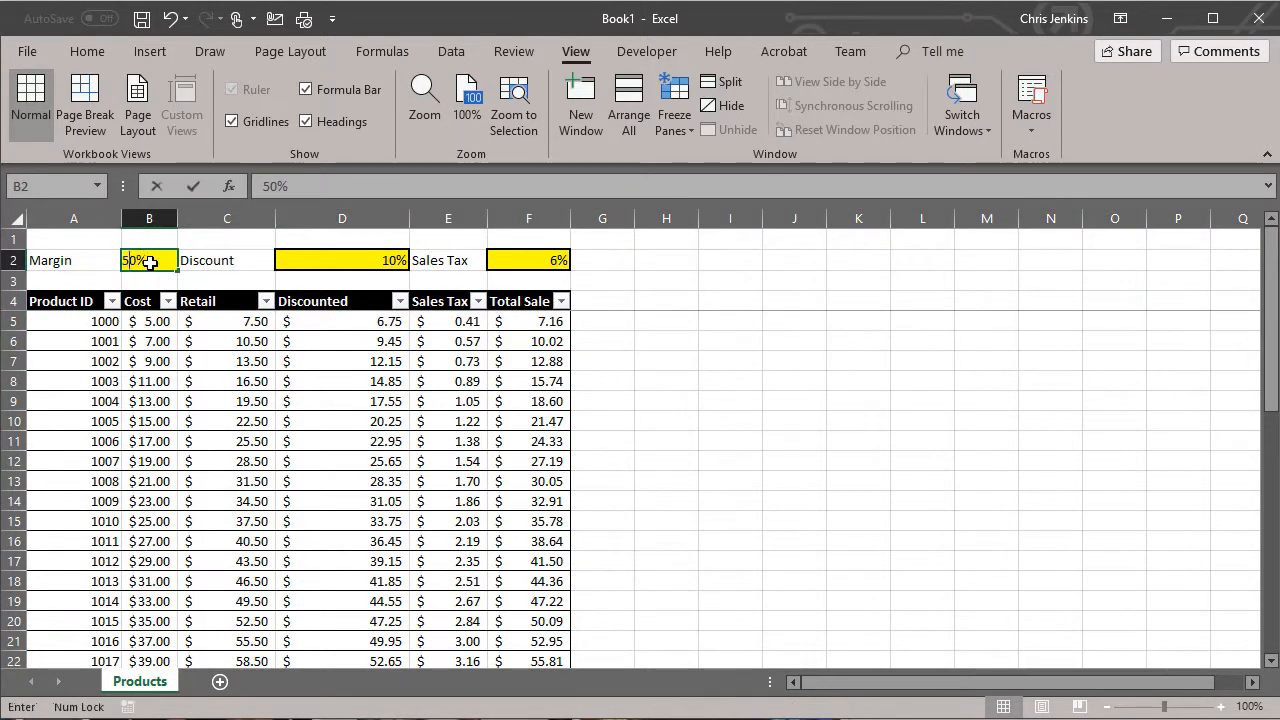
type("25")
key("Return")
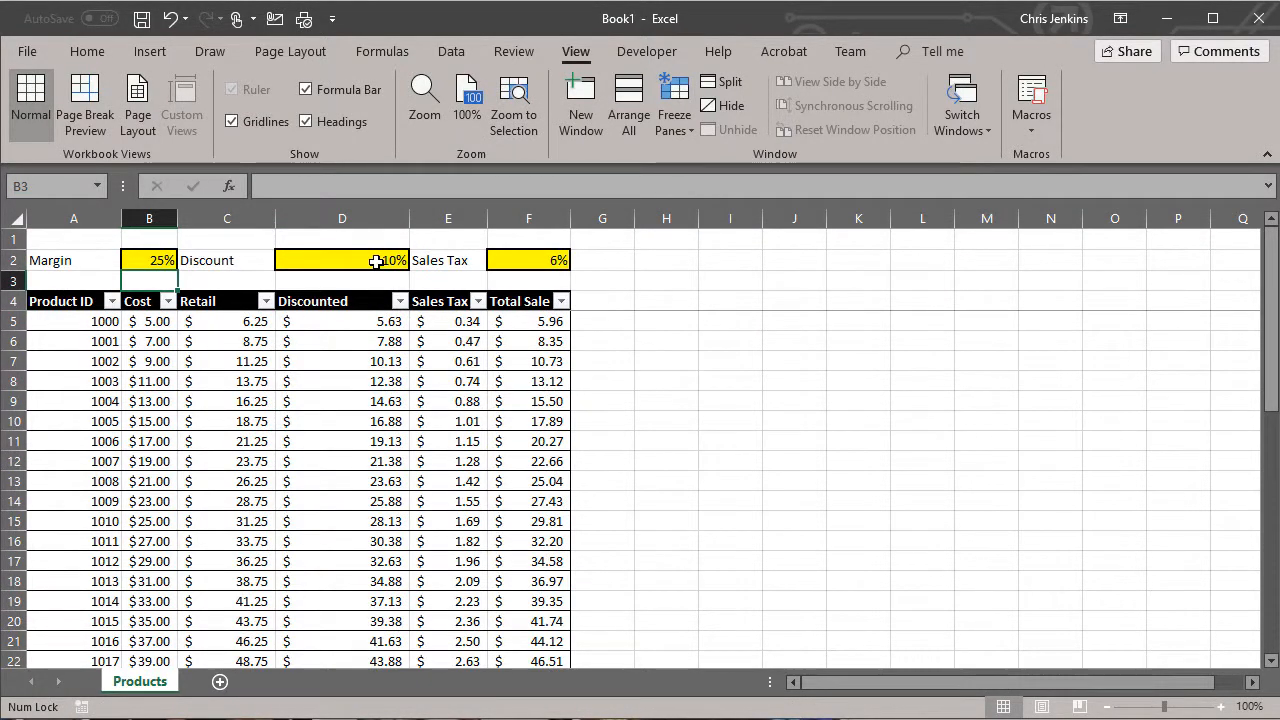
- Set the discount in cell D2 to 0% and the sales tax in cell F2 to 5%, and review the product rows
left_click(375, 261)
type("0")
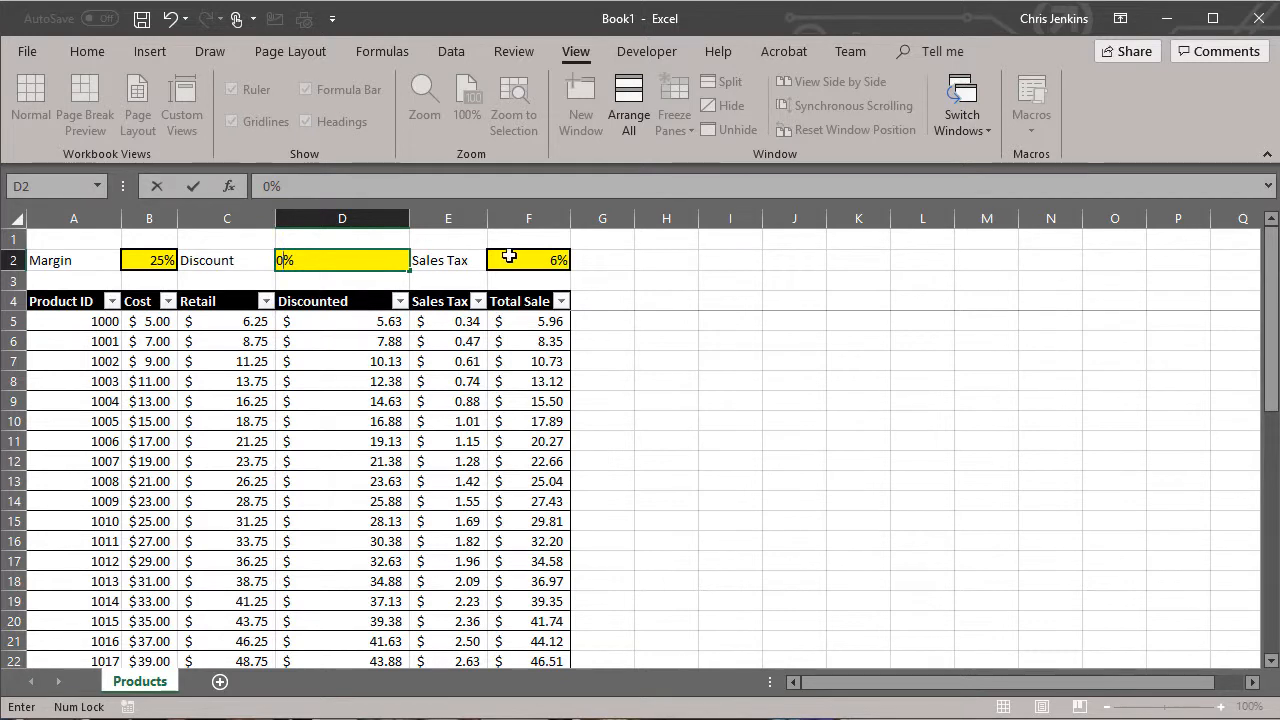
left_click(509, 257)
type("5")
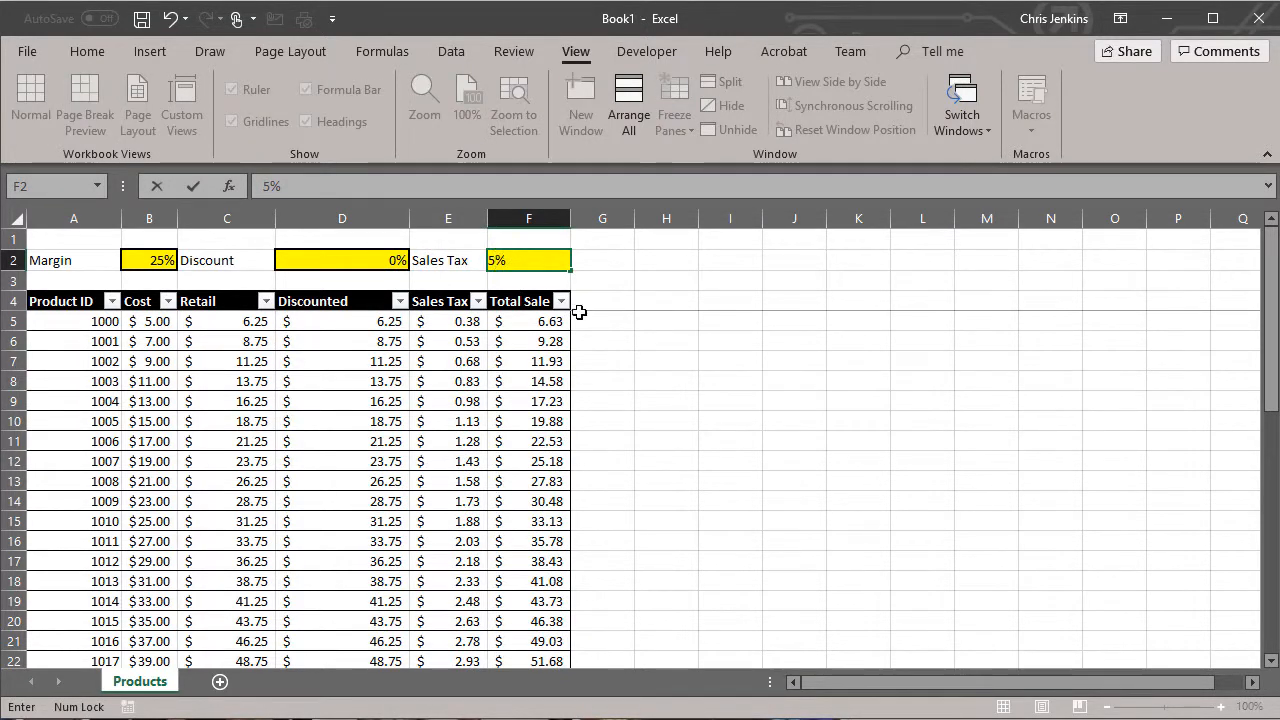
left_click(666, 341)
scroll(35, 358, "down", 5)
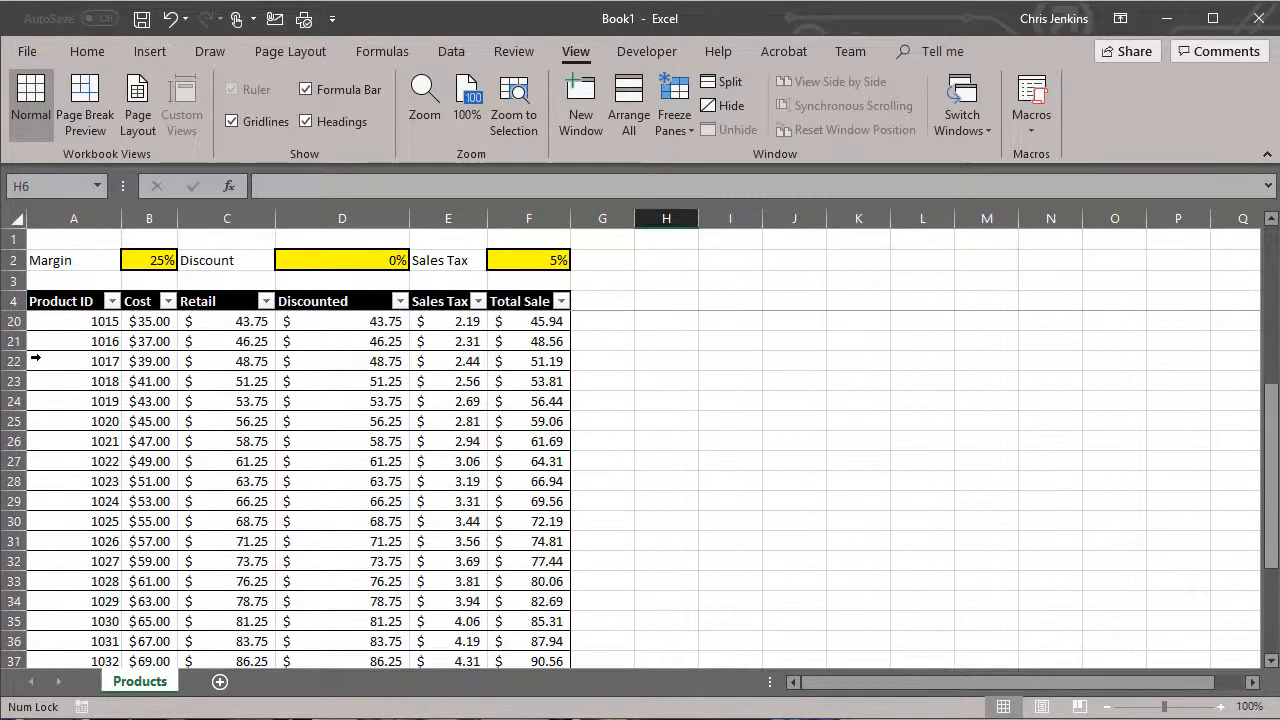
scroll(323, 358, "down", 4)
scroll(297, 378, "up", 9)
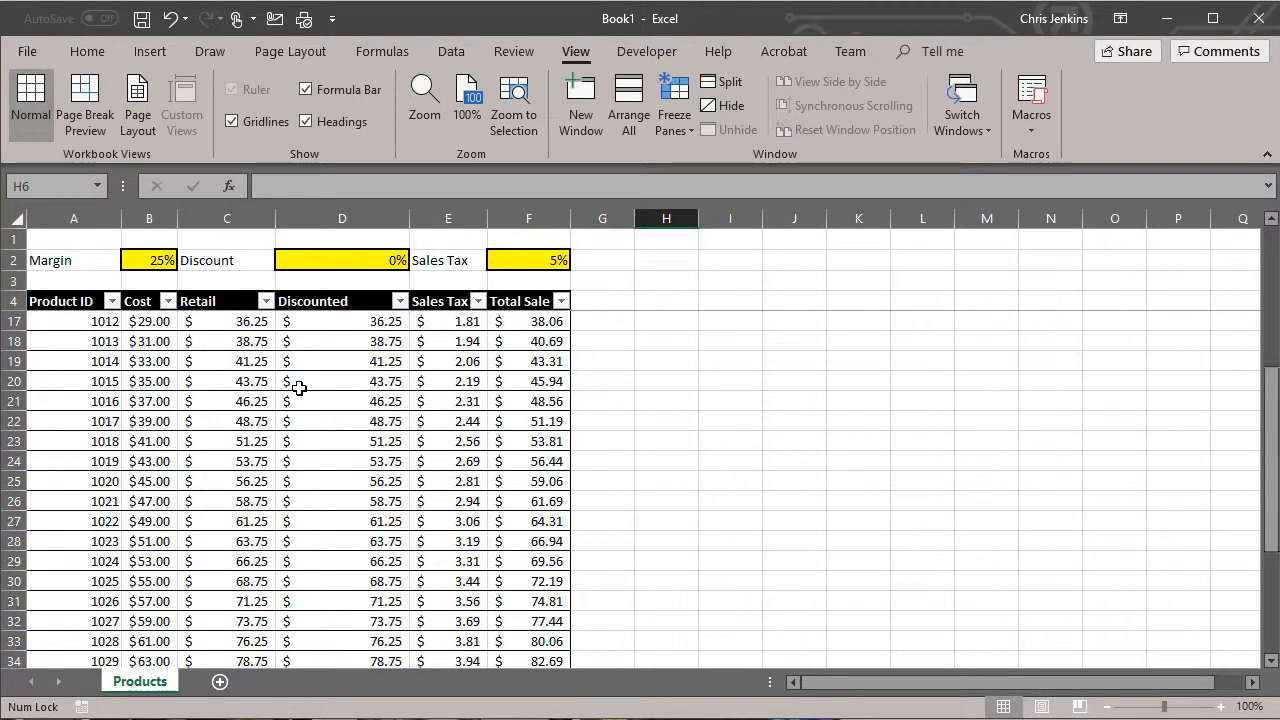